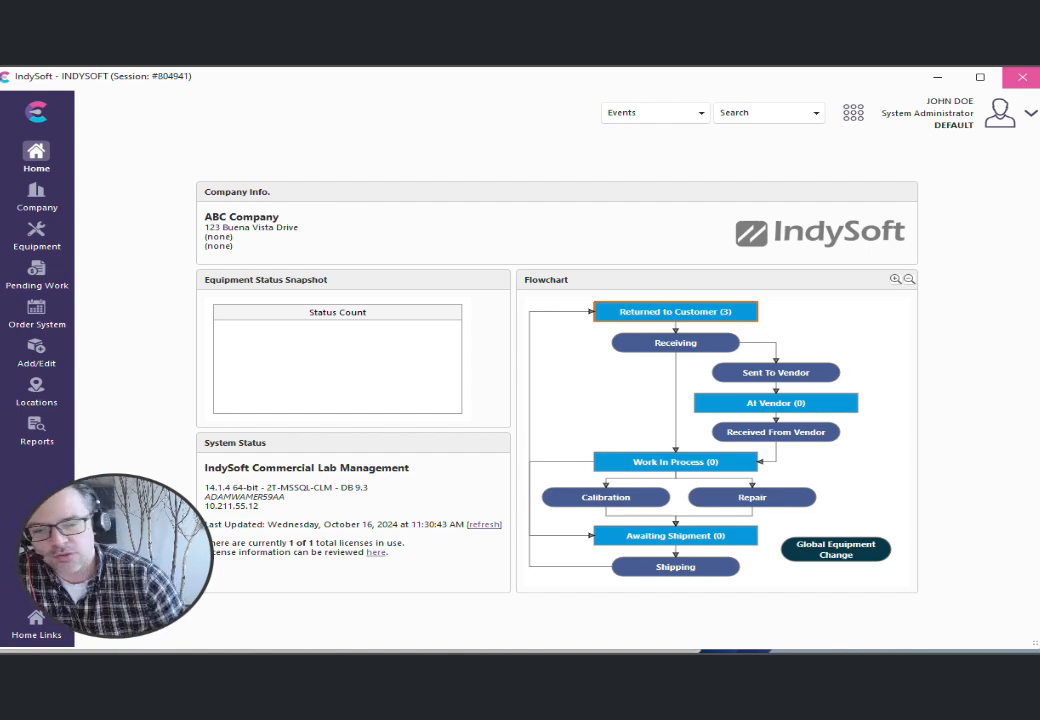
- Open LayoutBuilder and review the company, profile and user visibility of the MULTIPANEL-SIDE home layout
{"action": "left_click", "coordinate": [858, 118]}
{"action": "left_click", "coordinate": [466, 279]}
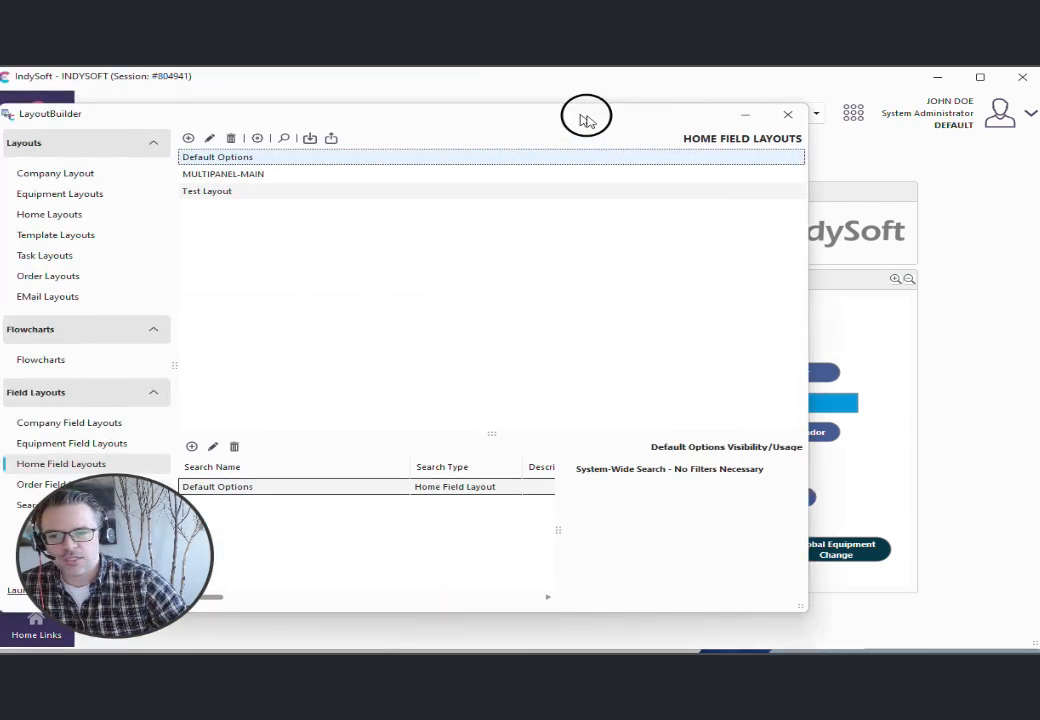
{"action": "left_click_drag", "start_coordinate": [585, 116], "coordinate": [747, 116]}
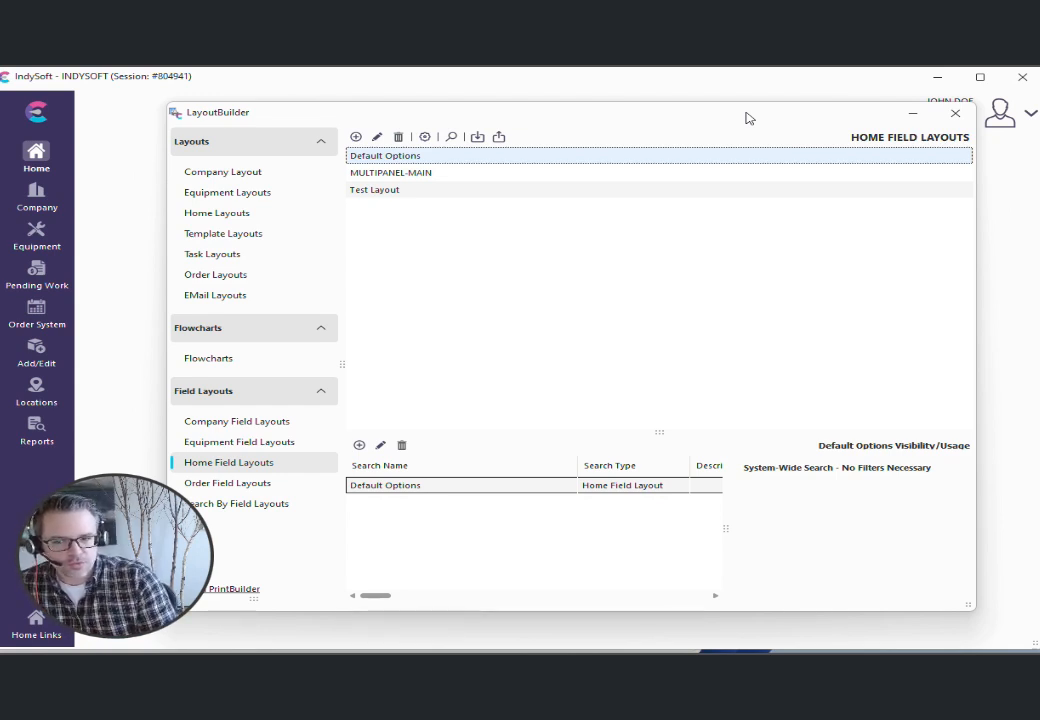
{"action": "left_click", "coordinate": [237, 215]}
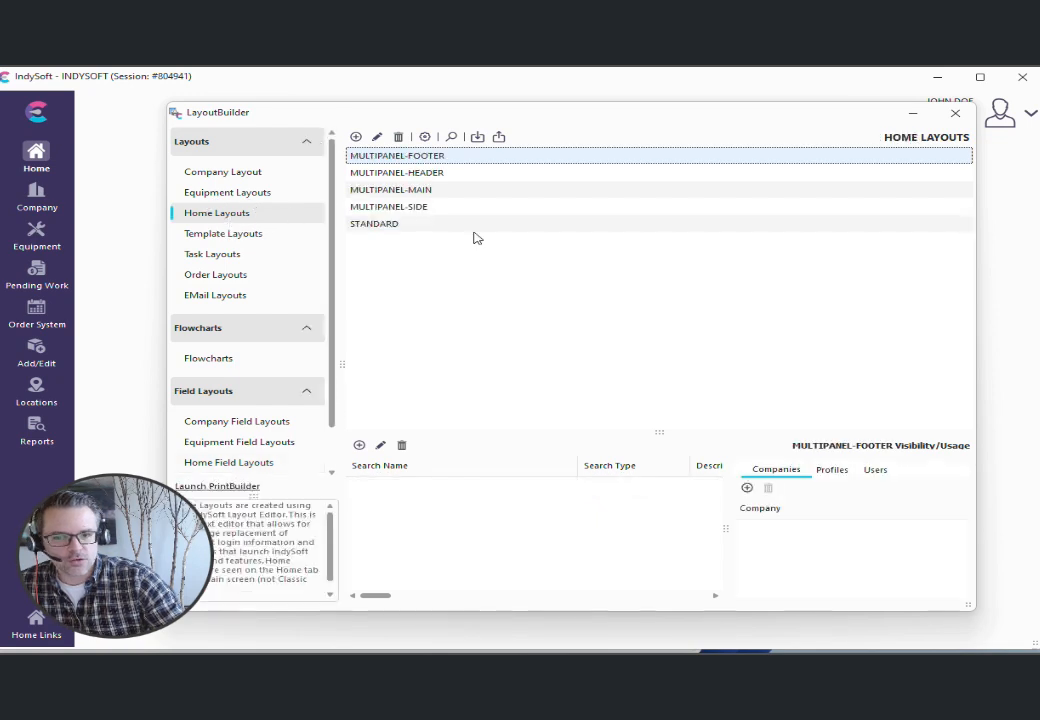
{"action": "left_click", "coordinate": [463, 210]}
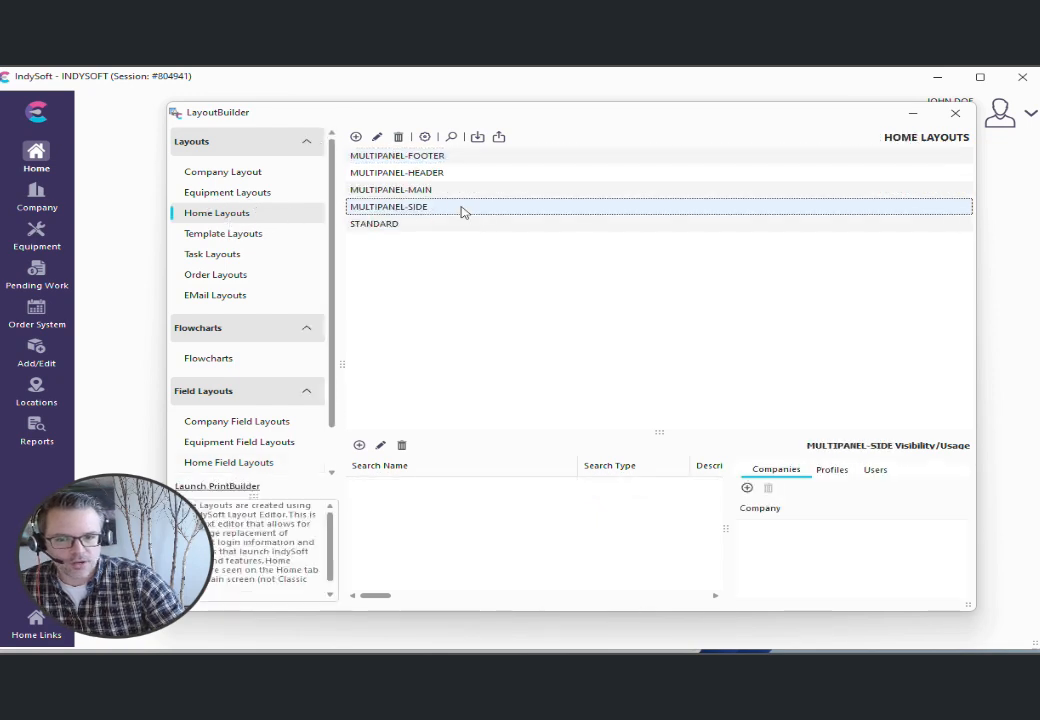
{"action": "left_click", "coordinate": [831, 475]}
{"action": "left_click", "coordinate": [791, 481]}
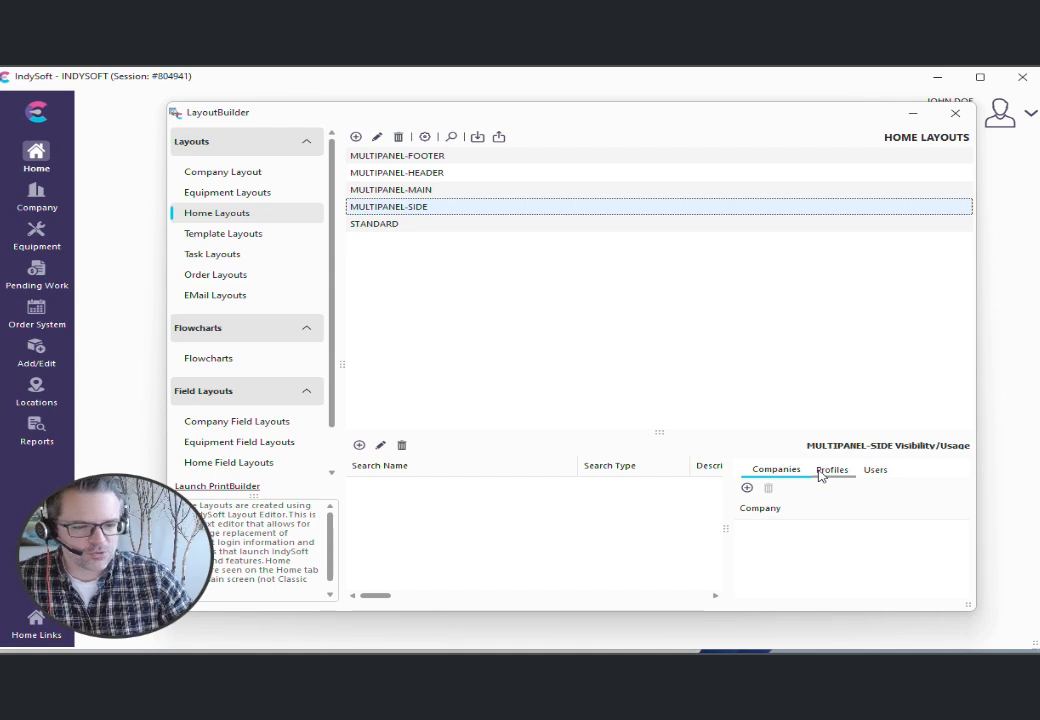
{"action": "left_click", "coordinate": [830, 472]}
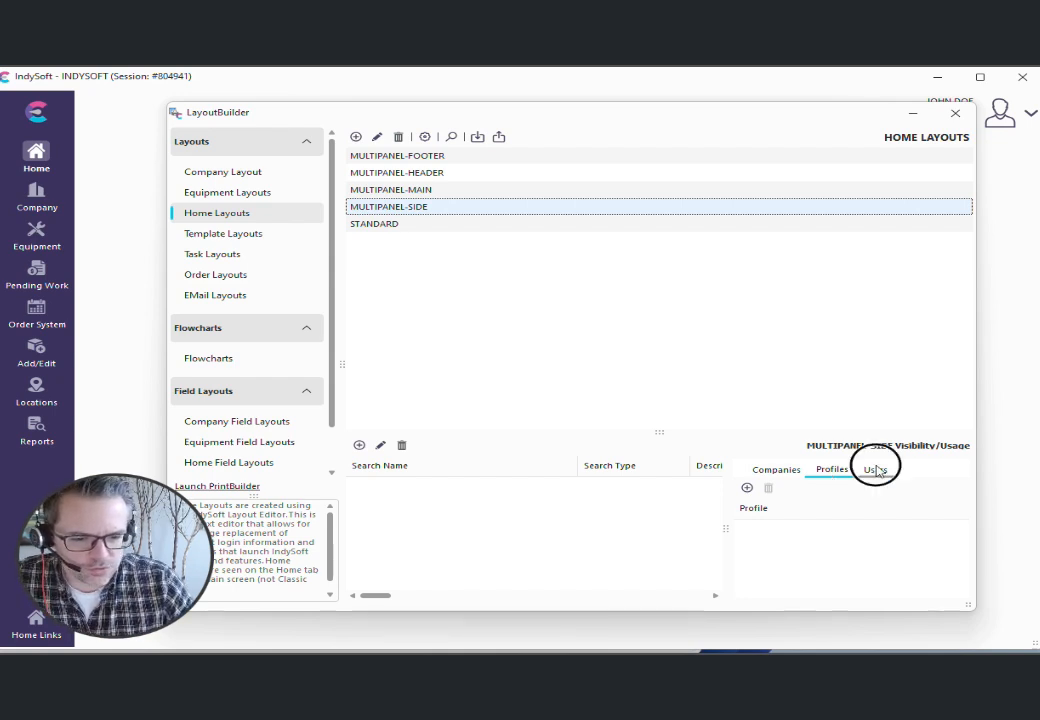
{"action": "left_click", "coordinate": [876, 470]}
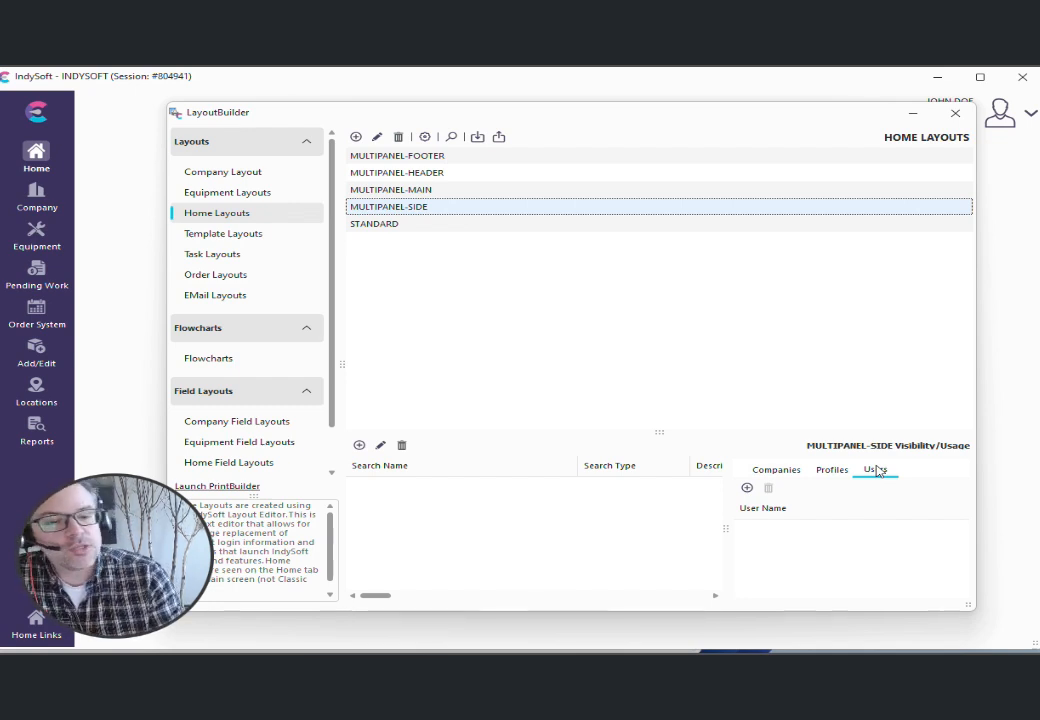
- Review the visibility settings of Test Layout among the home field layouts and close LayoutBuilder
{"action": "left_click", "coordinate": [222, 443]}
{"action": "left_click", "coordinate": [233, 464]}
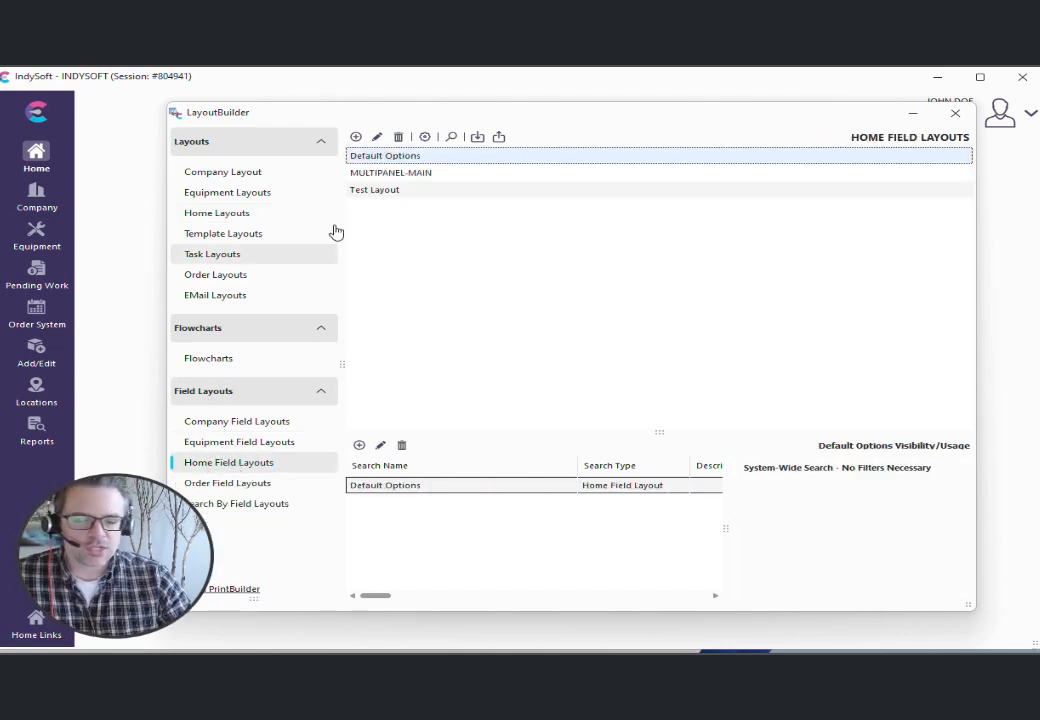
{"action": "left_click", "coordinate": [413, 191]}
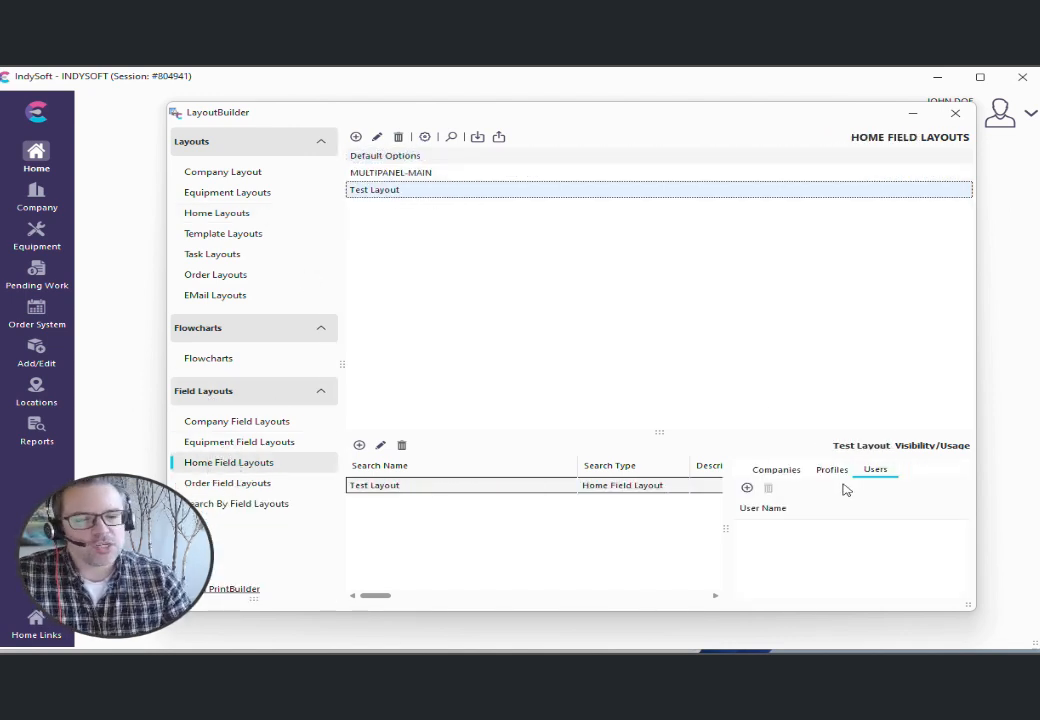
{"action": "left_click", "coordinate": [955, 116]}
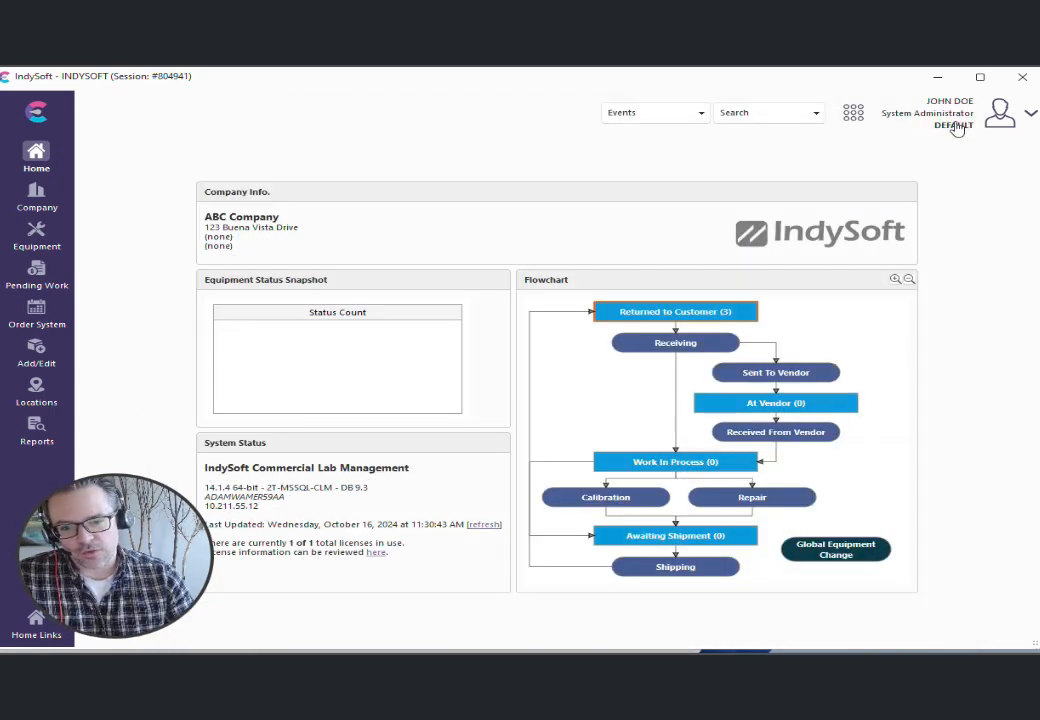
- Create a new home screen layout named Tech Layout with the check-in note "Adding a new technician layout"
{"action": "left_click", "coordinate": [855, 114]}
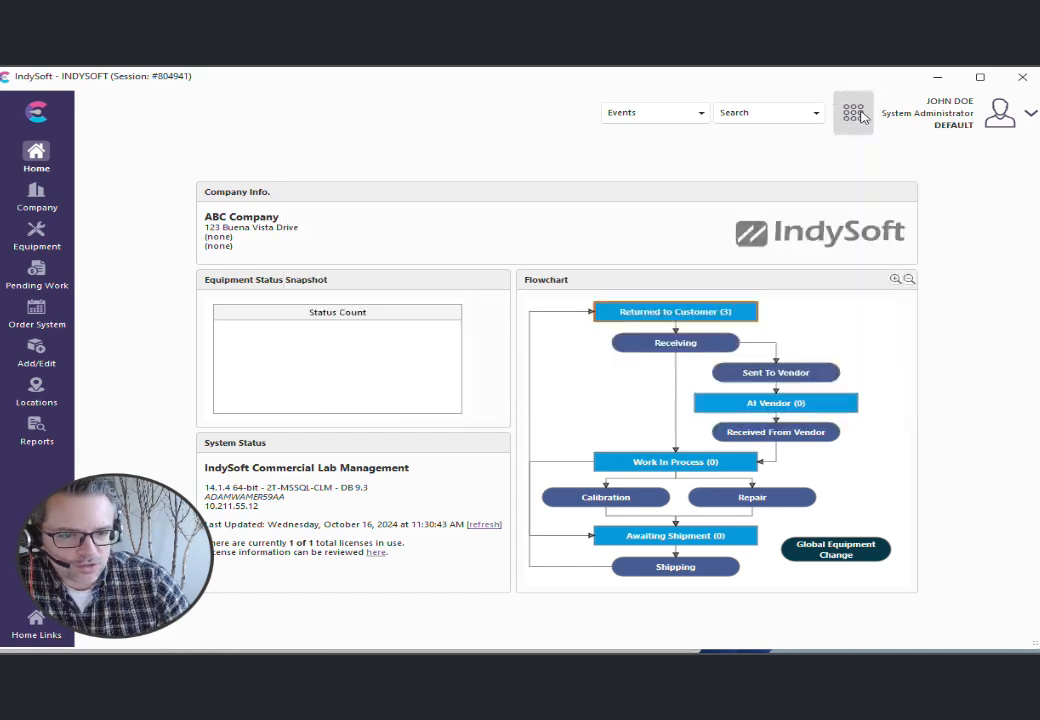
{"action": "right_click", "coordinate": [956, 493]}
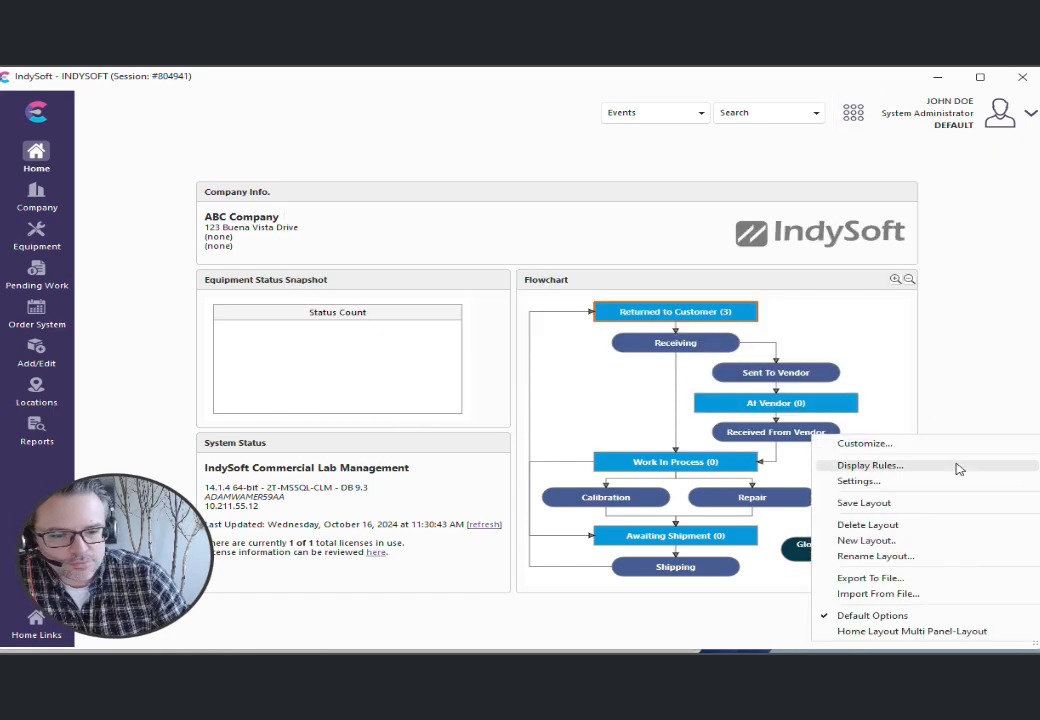
{"action": "left_click", "coordinate": [879, 544]}
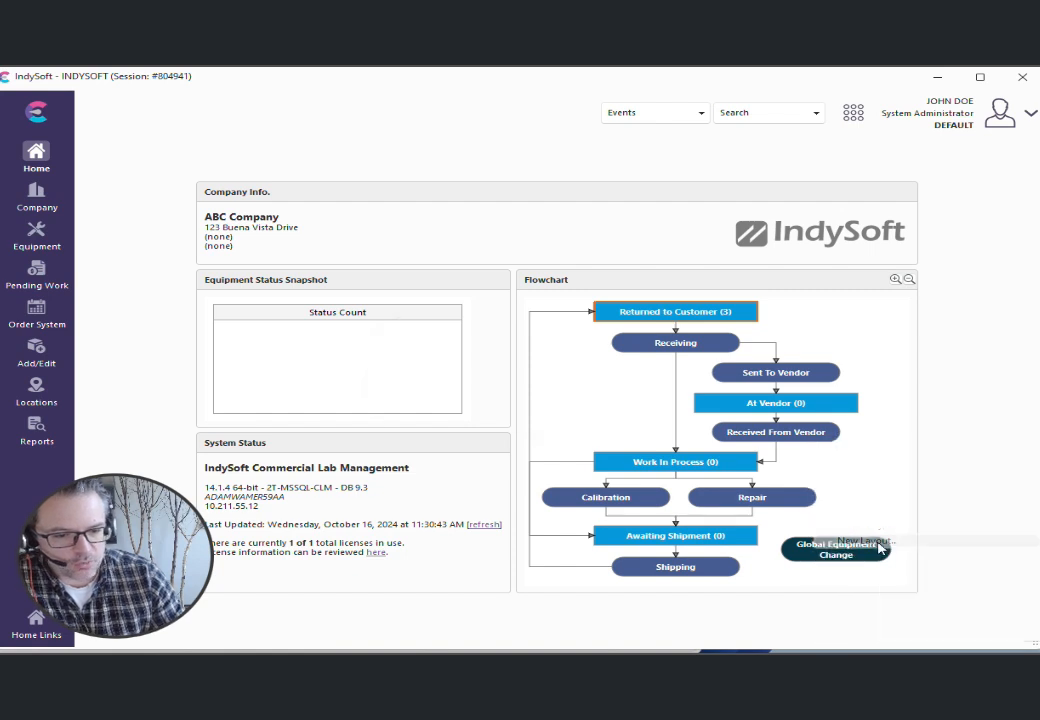
{"action": "type", "text": "t"}
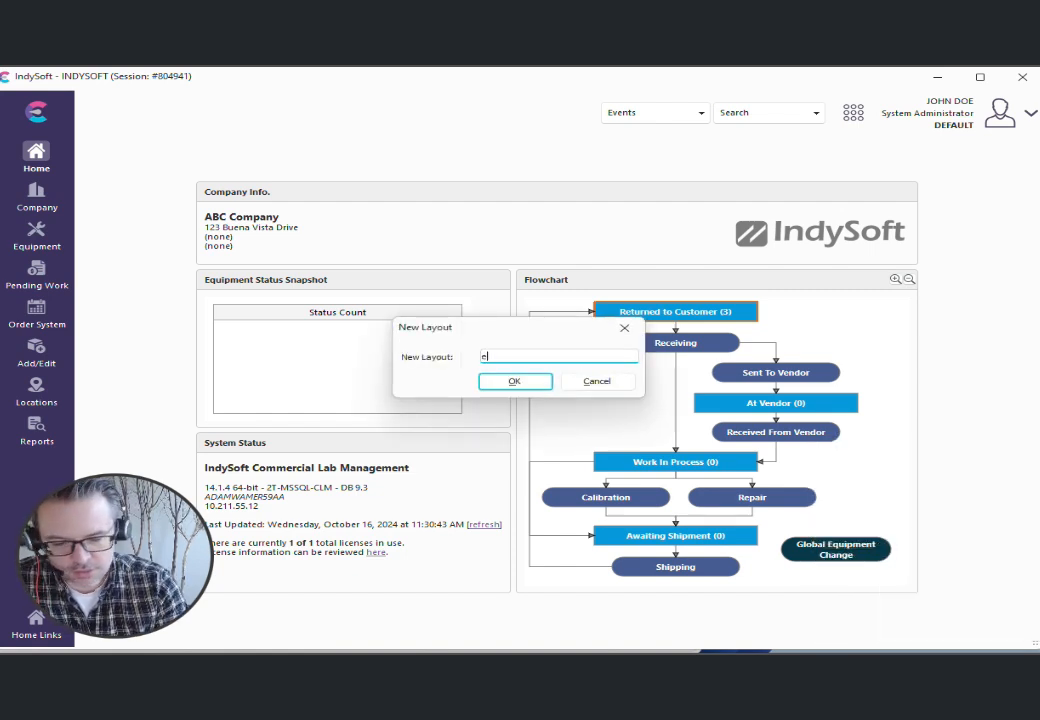
{"action": "key", "text": "BackSpace"}
{"action": "type", "text": "Tech Layout"}
{"action": "key", "text": "Return"}
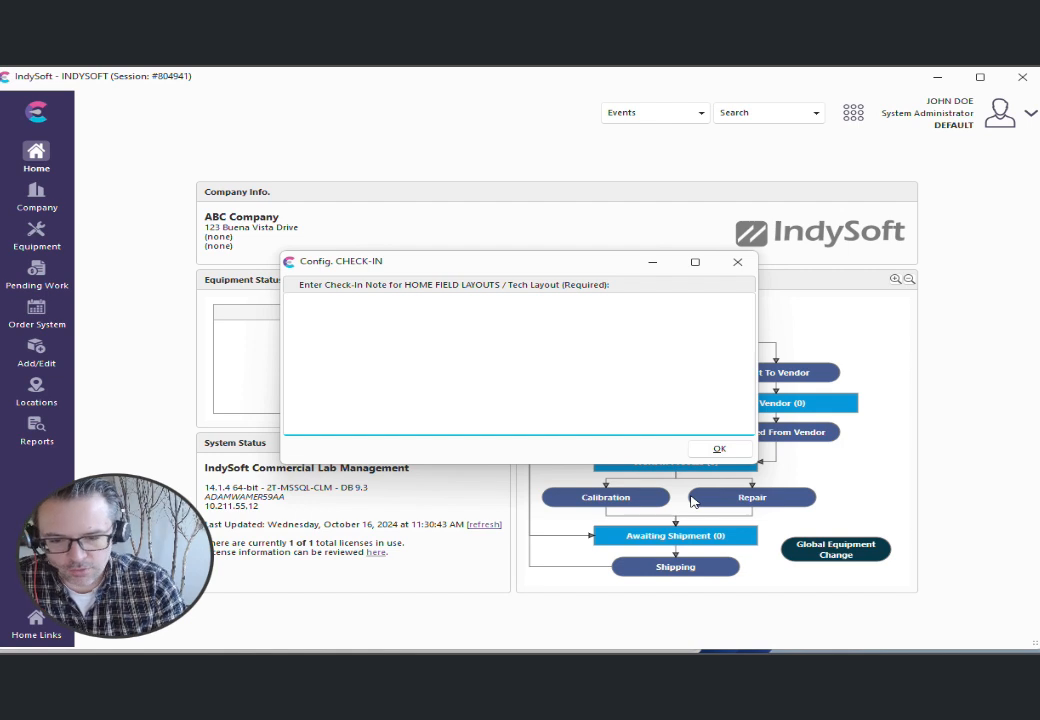
{"action": "type", "text": "Adding a new technician layout"}
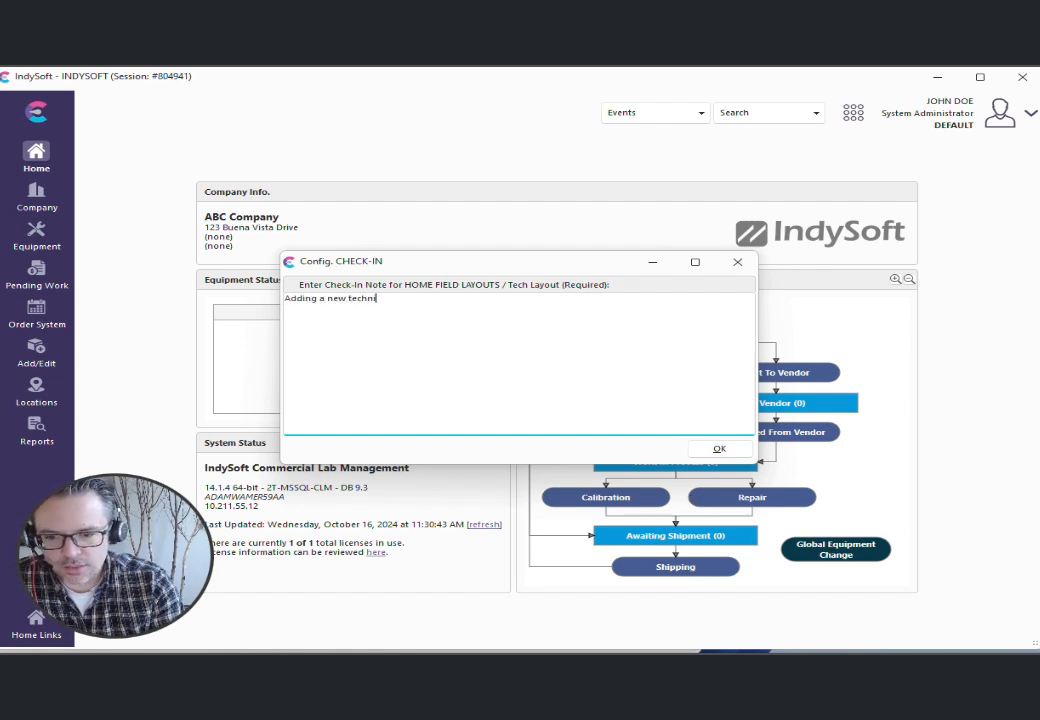
{"action": "key", "text": "Return"}
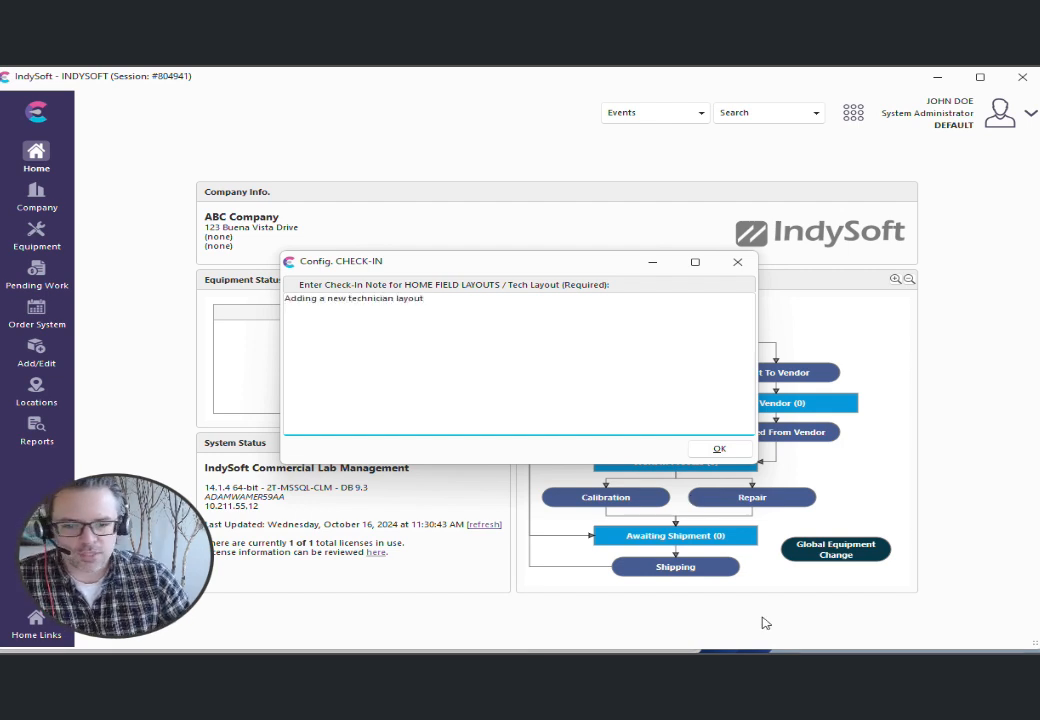
{"action": "left_click", "coordinate": [721, 450]}
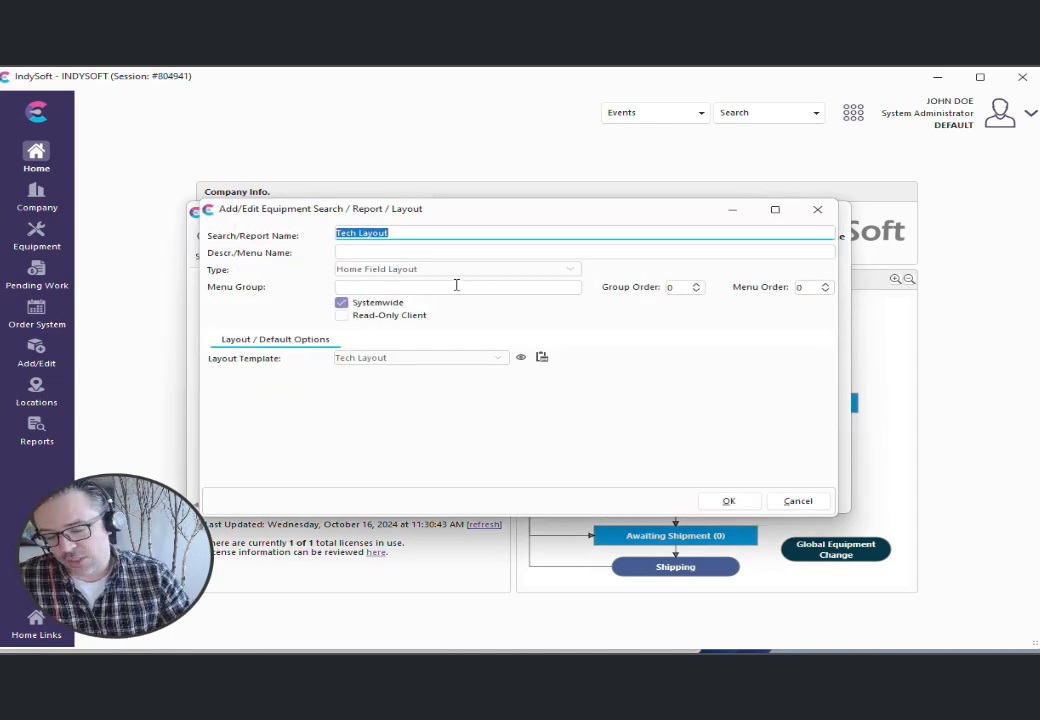
- Turn off Systemwide for Tech Layout and add the System Administrator profile to its visibility
{"action": "left_click", "coordinate": [393, 307]}
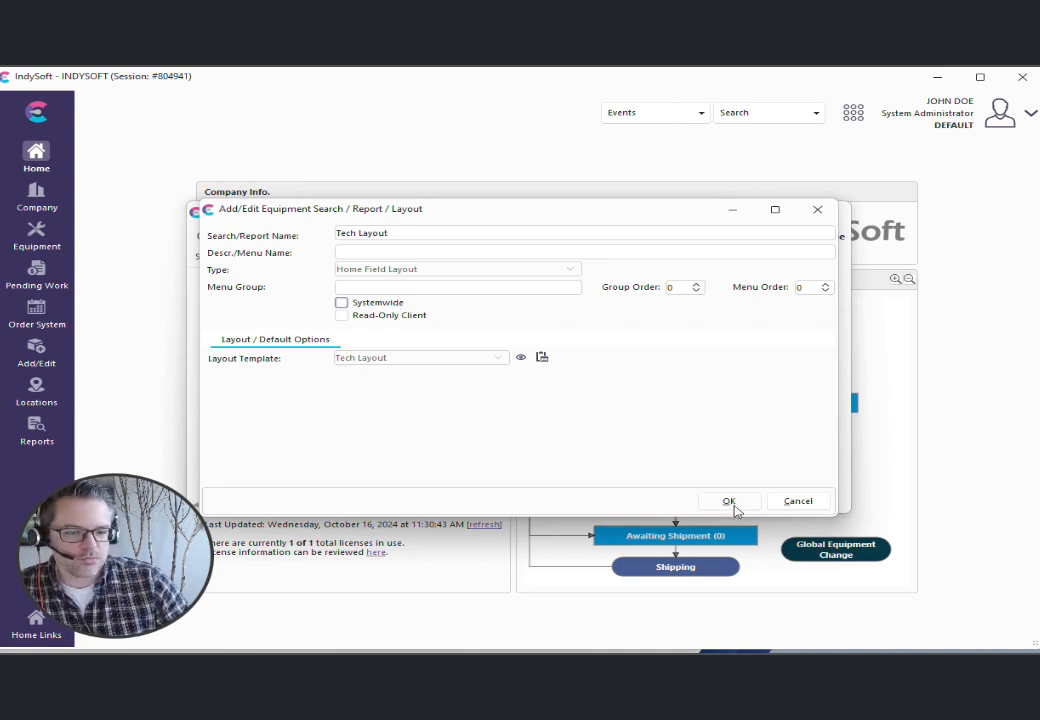
{"action": "left_click", "coordinate": [730, 502]}
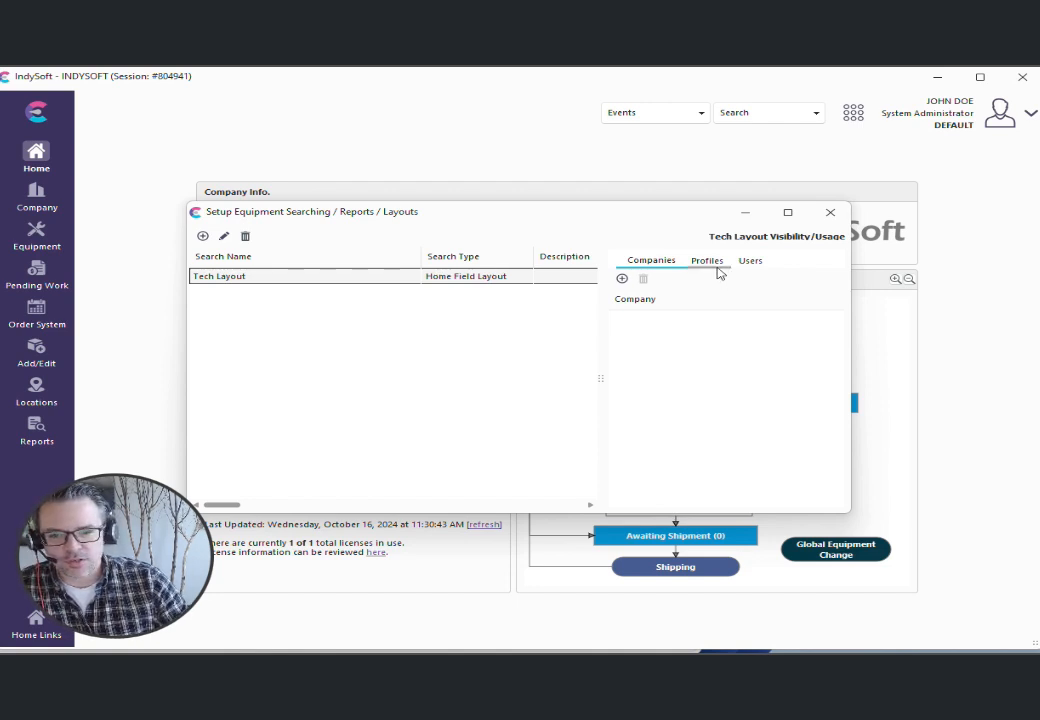
{"action": "left_click", "coordinate": [716, 266]}
{"action": "left_click", "coordinate": [621, 278]}
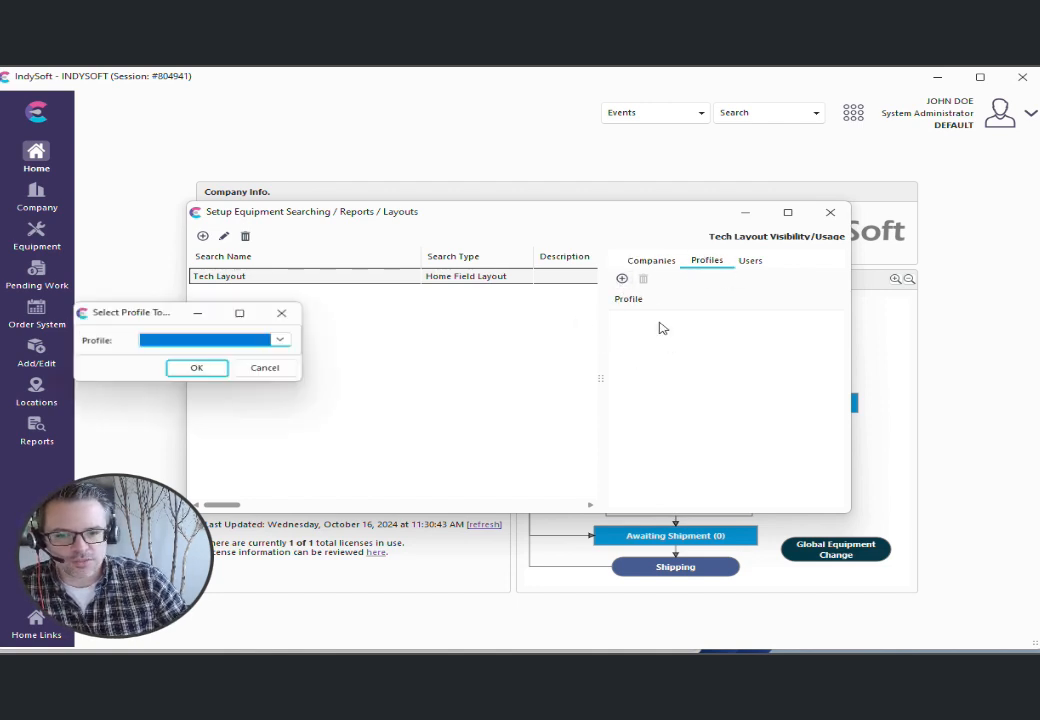
{"action": "left_click", "coordinate": [282, 340]}
{"action": "left_click", "coordinate": [215, 414]}
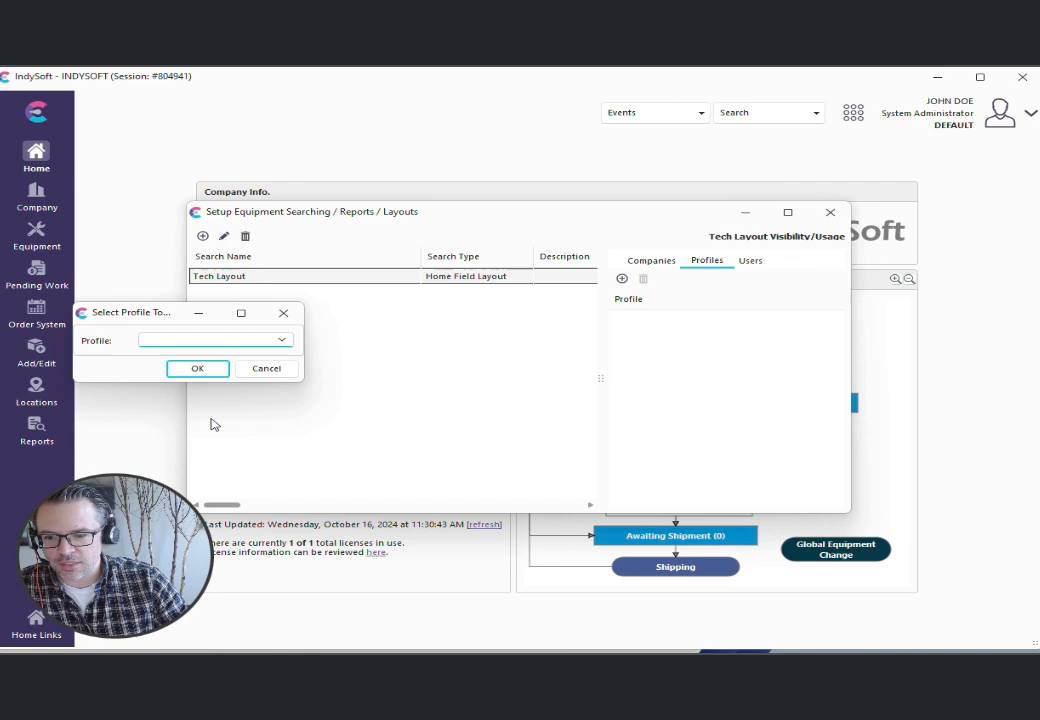
{"action": "left_click", "coordinate": [198, 369]}
- Add the Standard User profile to Tech Layout's visibility and close the layout setup
{"action": "left_click", "coordinate": [621, 278]}
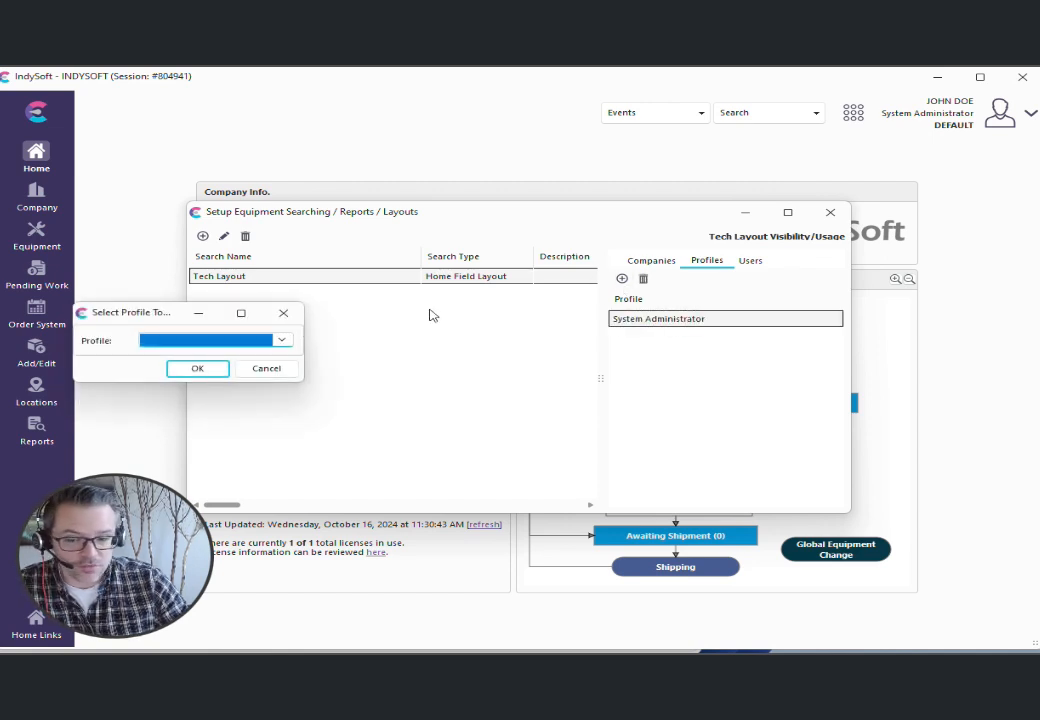
{"action": "left_click", "coordinate": [282, 340]}
{"action": "left_click", "coordinate": [202, 399]}
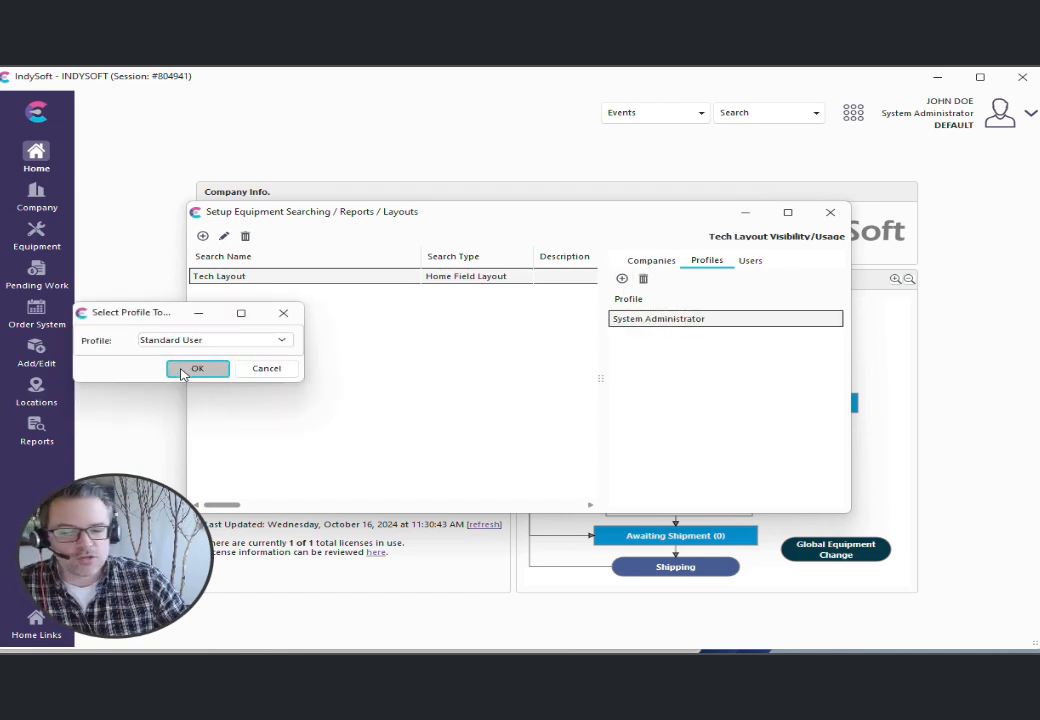
{"action": "left_click", "coordinate": [196, 369]}
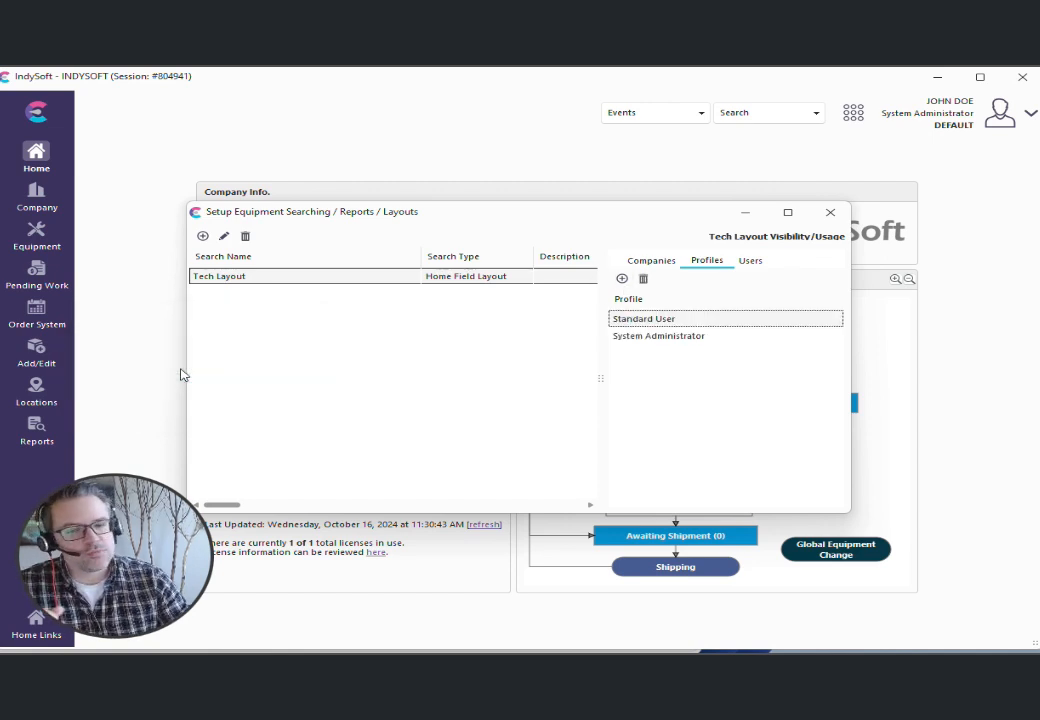
{"action": "left_click", "coordinate": [838, 217]}
- View the customization options of Tech Layout, close them and save the layout with the check-in note "updating layout"
{"action": "right_click", "coordinate": [940, 279]}
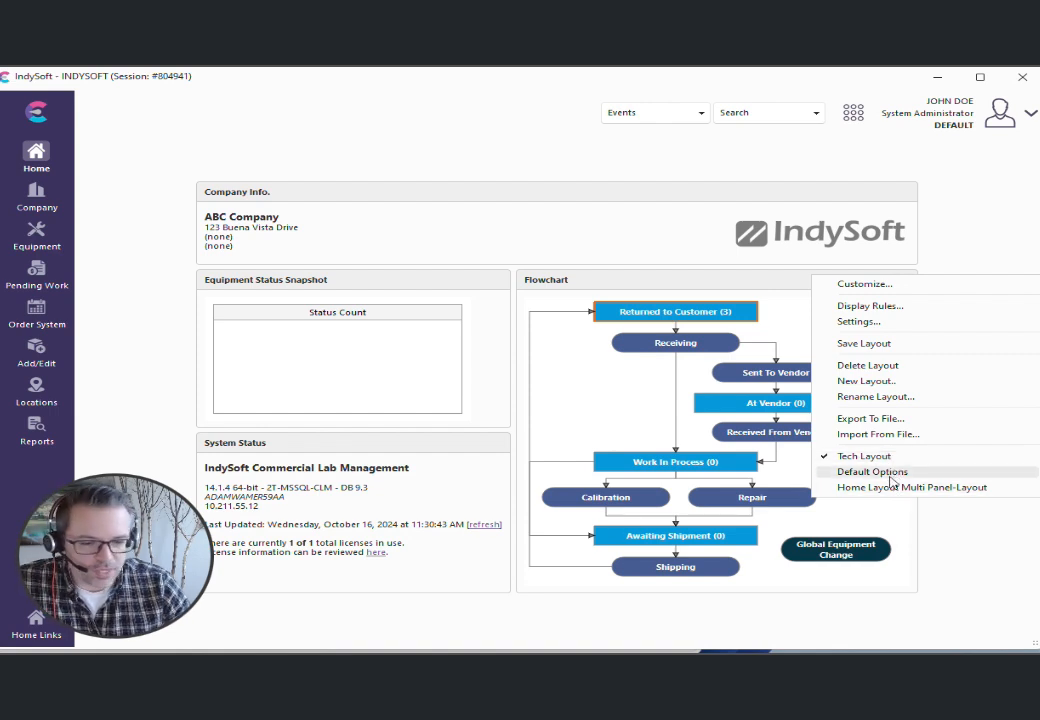
{"action": "left_click", "coordinate": [866, 285]}
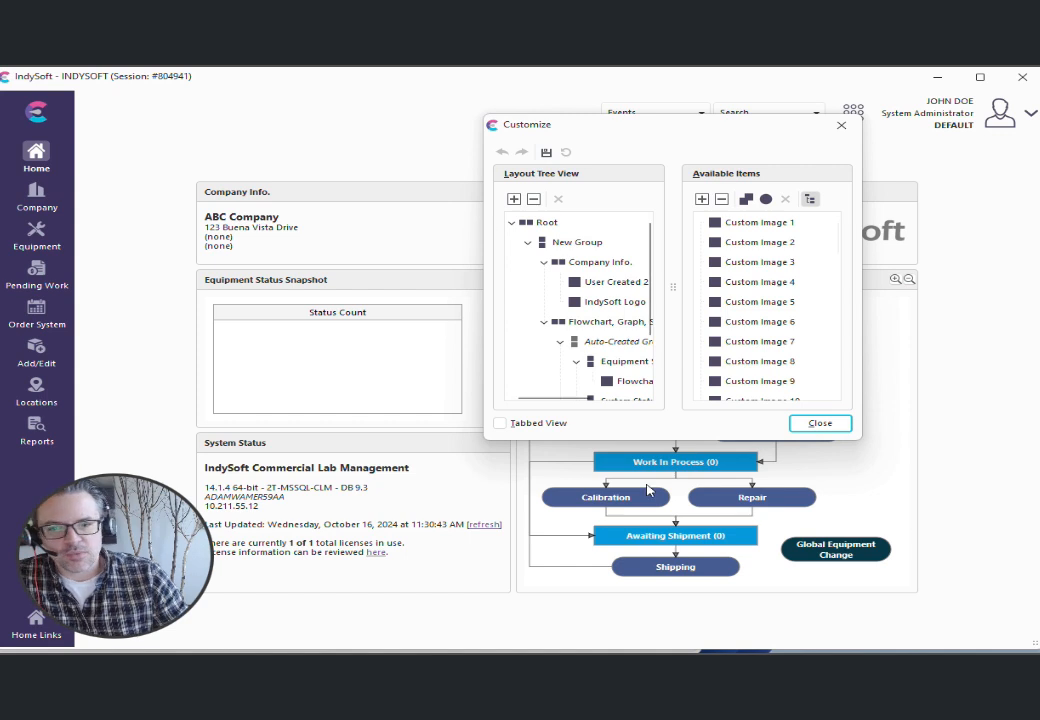
{"action": "left_click", "coordinate": [820, 424]}
{"action": "left_click", "coordinate": [558, 139]}
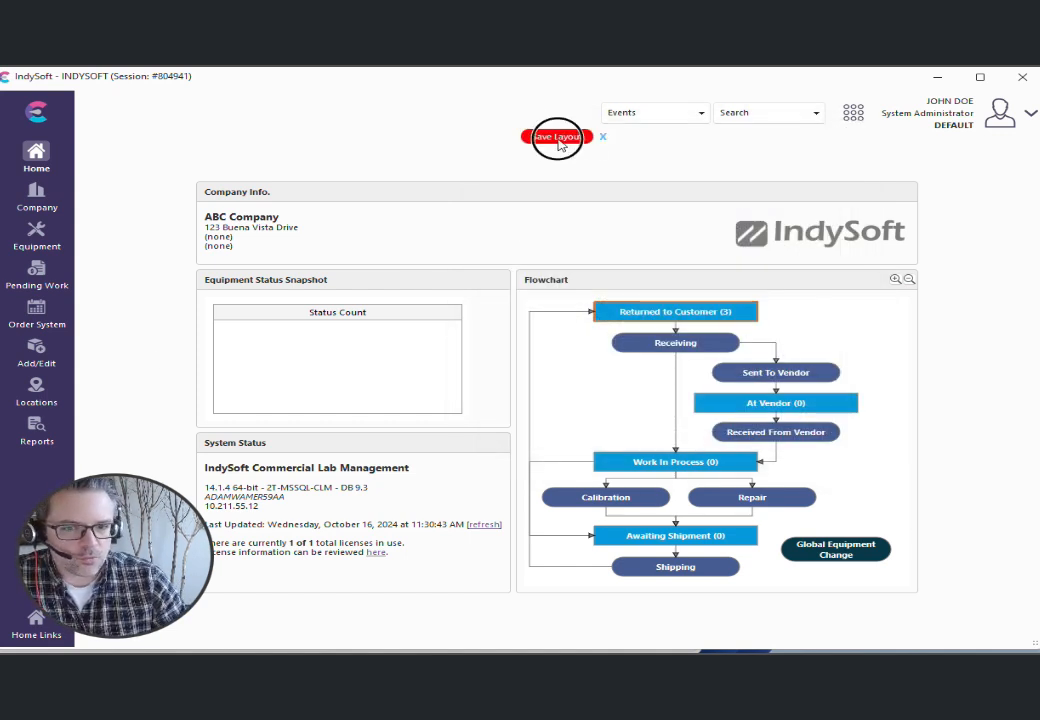
{"action": "left_click", "coordinate": [664, 402]}
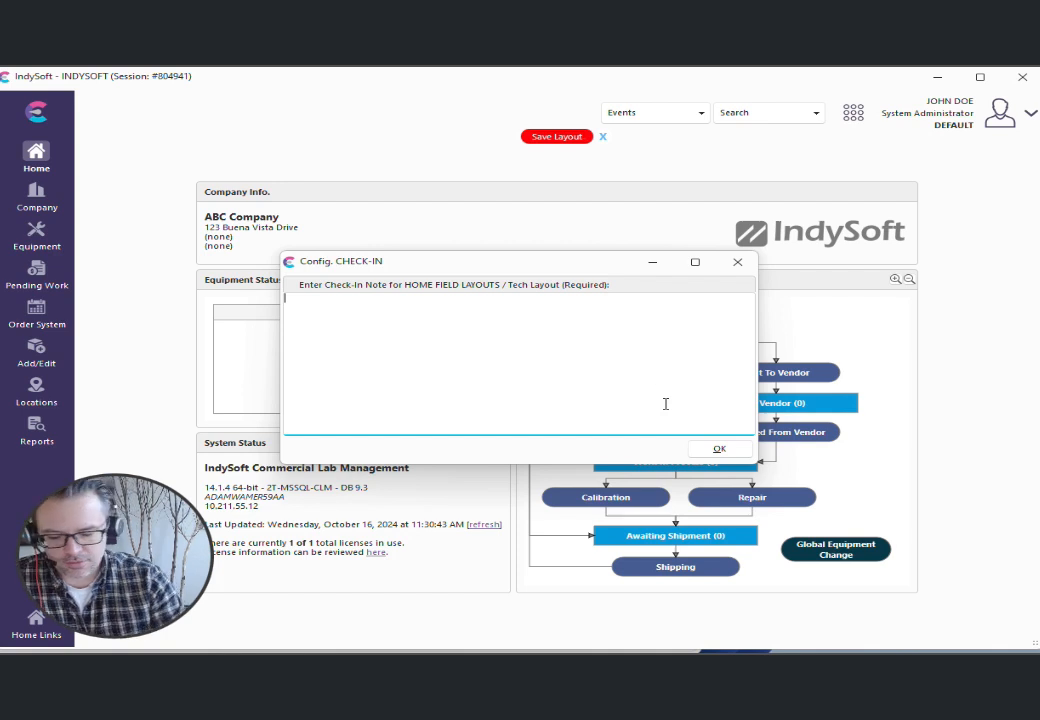
{"action": "type", "text": "updating layout"}
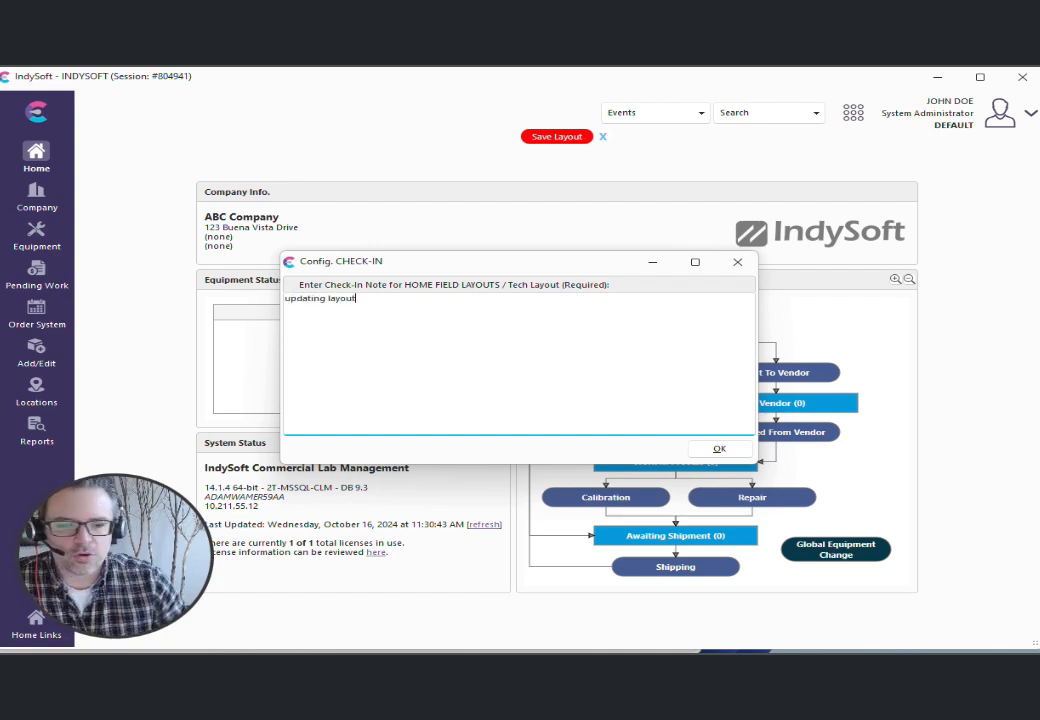
{"action": "left_click", "coordinate": [710, 448]}
- Customize the Administration menu by moving the Management and Scripting groups out to the available items
{"action": "left_click", "coordinate": [848, 114]}
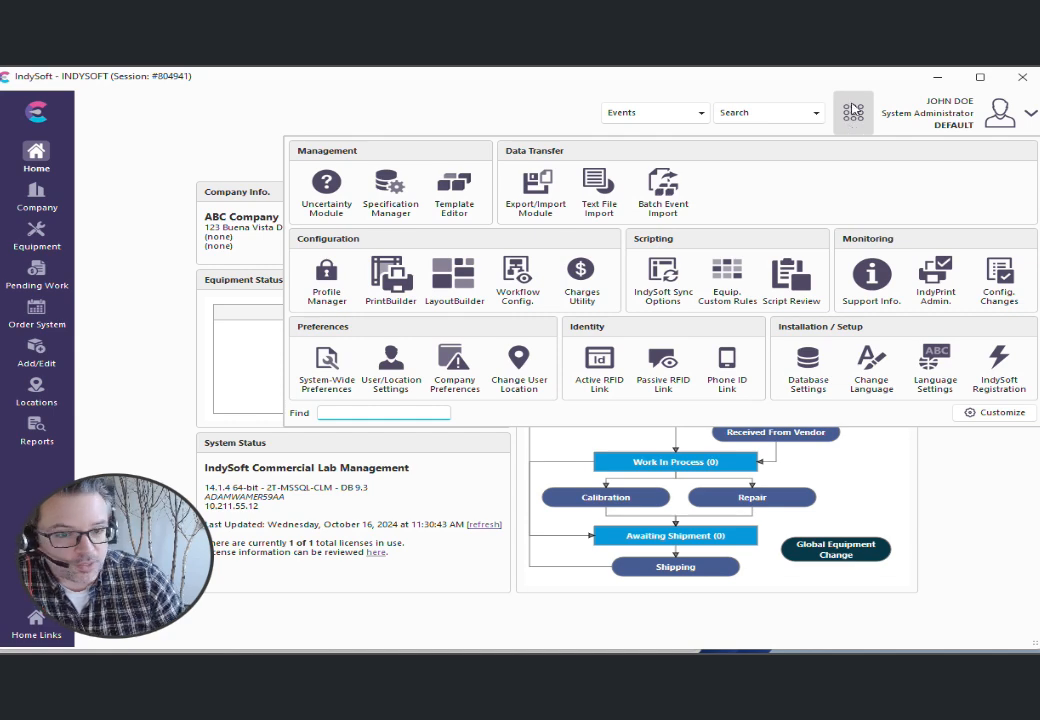
{"action": "left_click", "coordinate": [991, 414]}
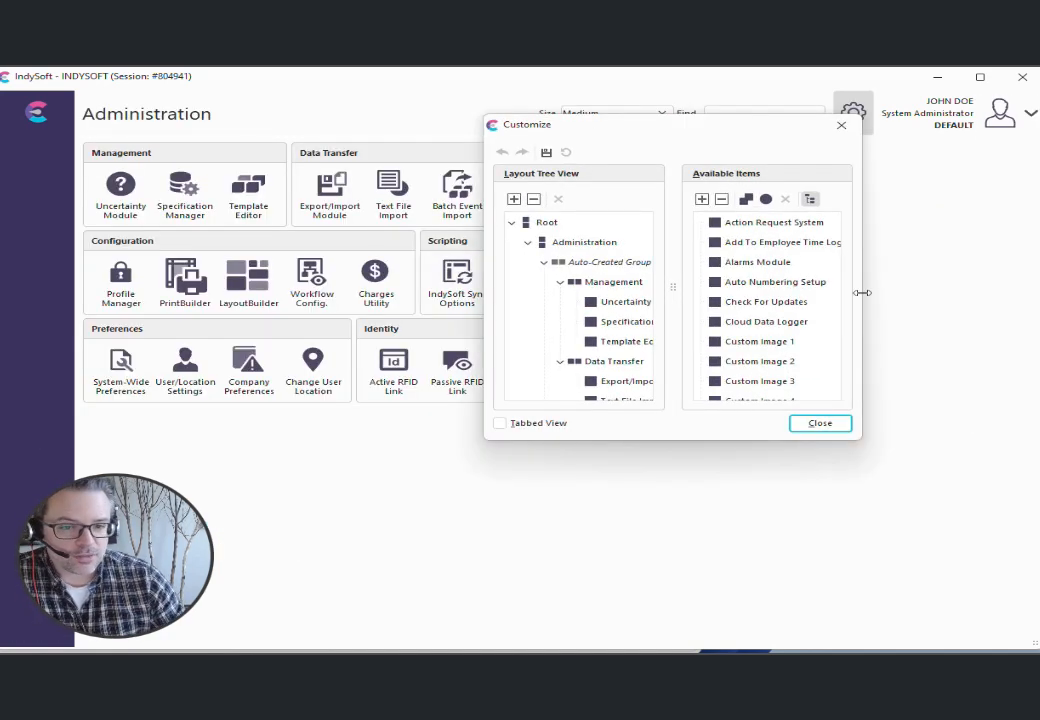
{"action": "left_click_drag", "start_coordinate": [644, 136], "coordinate": [733, 295]}
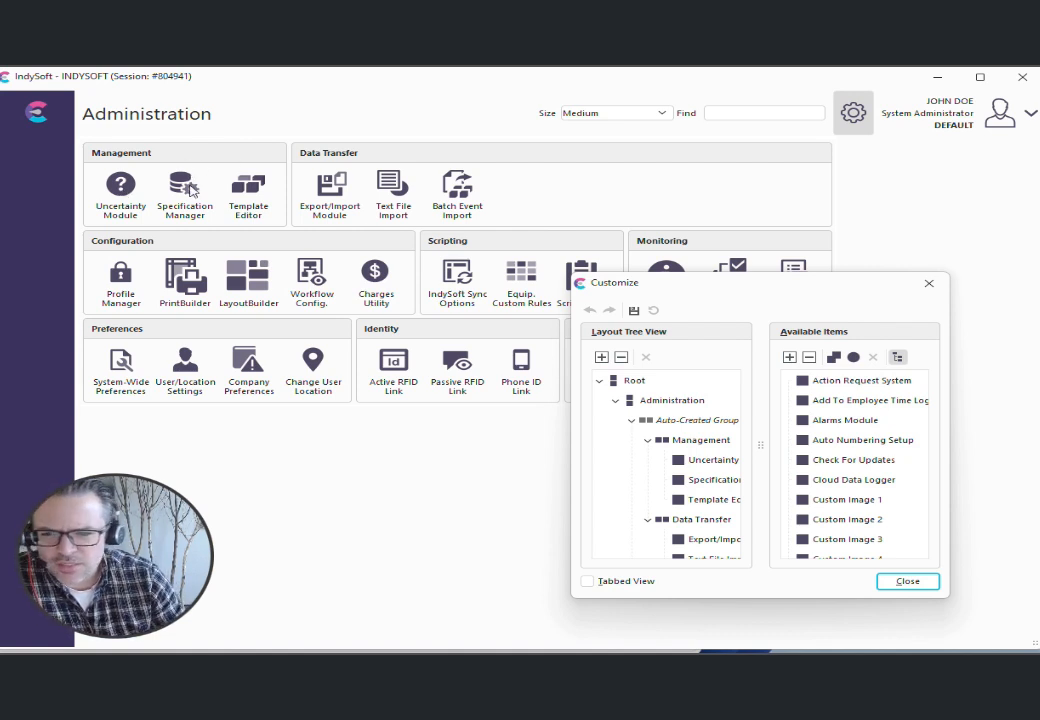
{"action": "left_click_drag", "start_coordinate": [205, 157], "coordinate": [812, 418]}
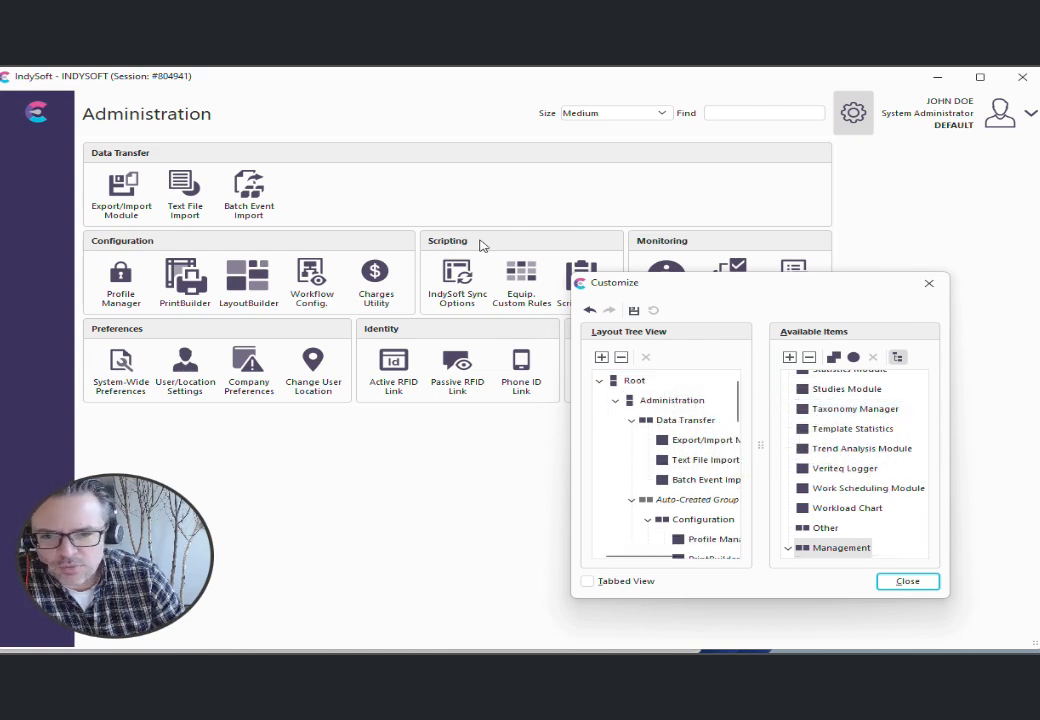
{"action": "left_click_drag", "start_coordinate": [480, 245], "coordinate": [840, 412]}
{"action": "left_click_drag", "start_coordinate": [715, 290], "coordinate": [770, 333]}
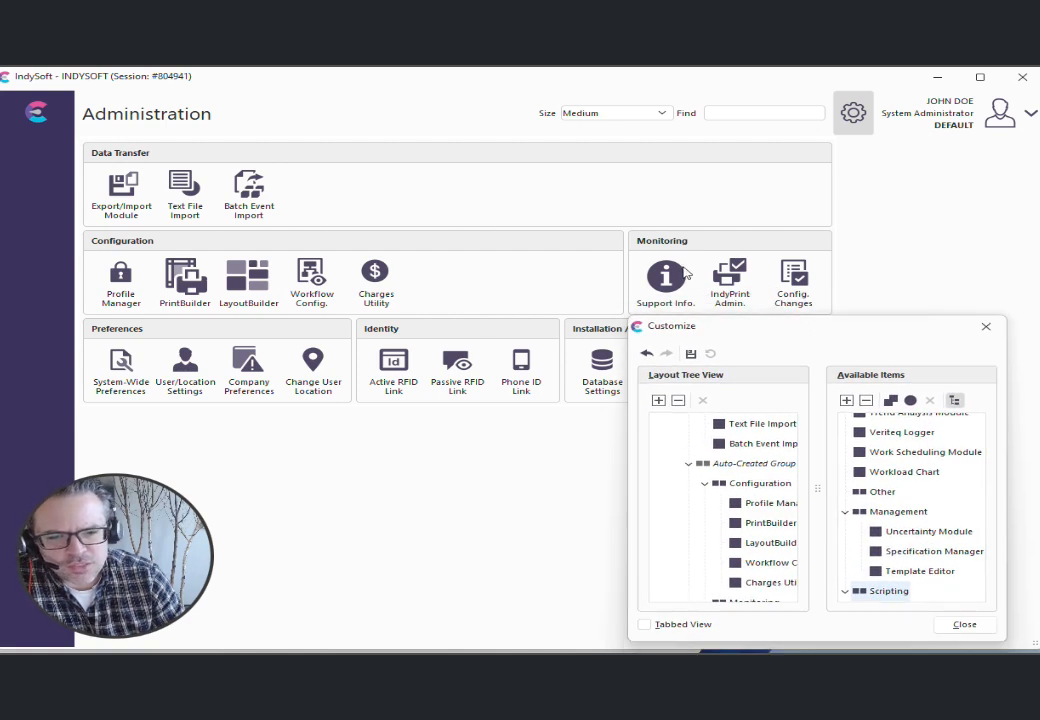
- Move the Config. Changes item and the whole Configuration group out of the Administration menu to the available items
{"action": "left_click", "coordinate": [791, 274]}
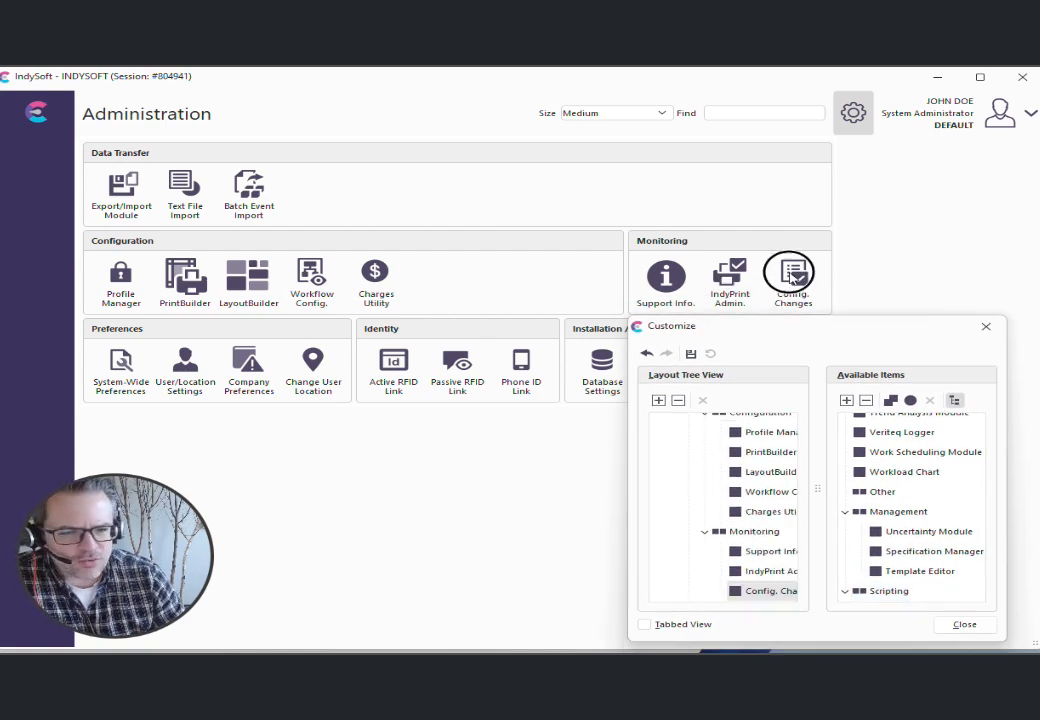
{"action": "left_click_drag", "start_coordinate": [791, 274], "coordinate": [933, 455]}
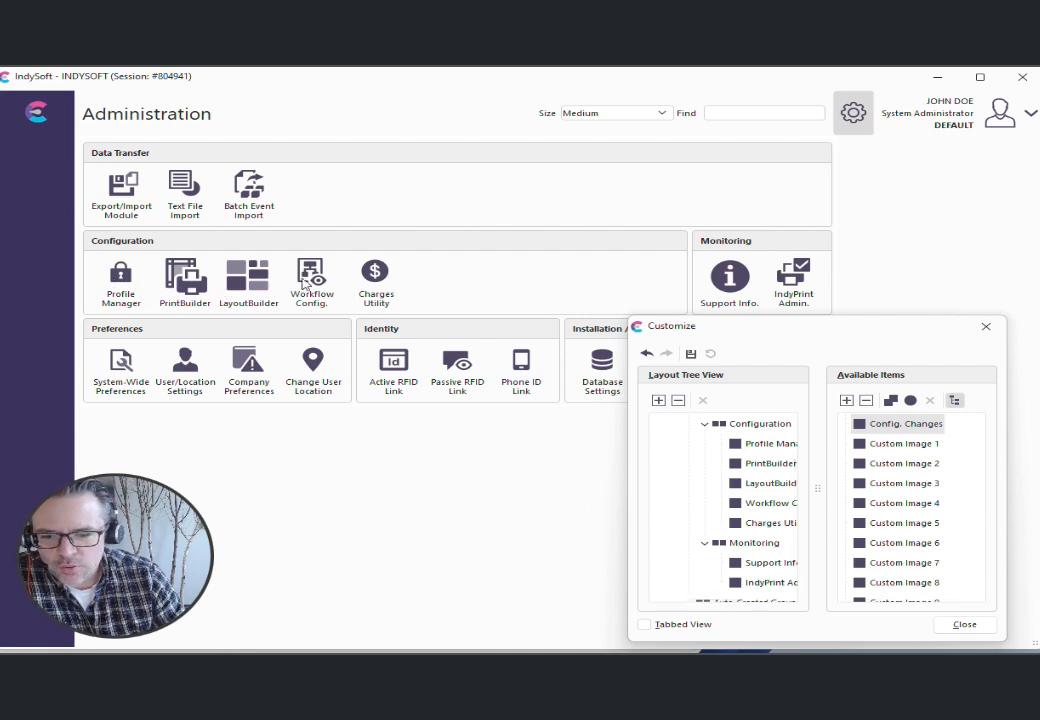
{"action": "left_click_drag", "start_coordinate": [297, 247], "coordinate": [840, 453]}
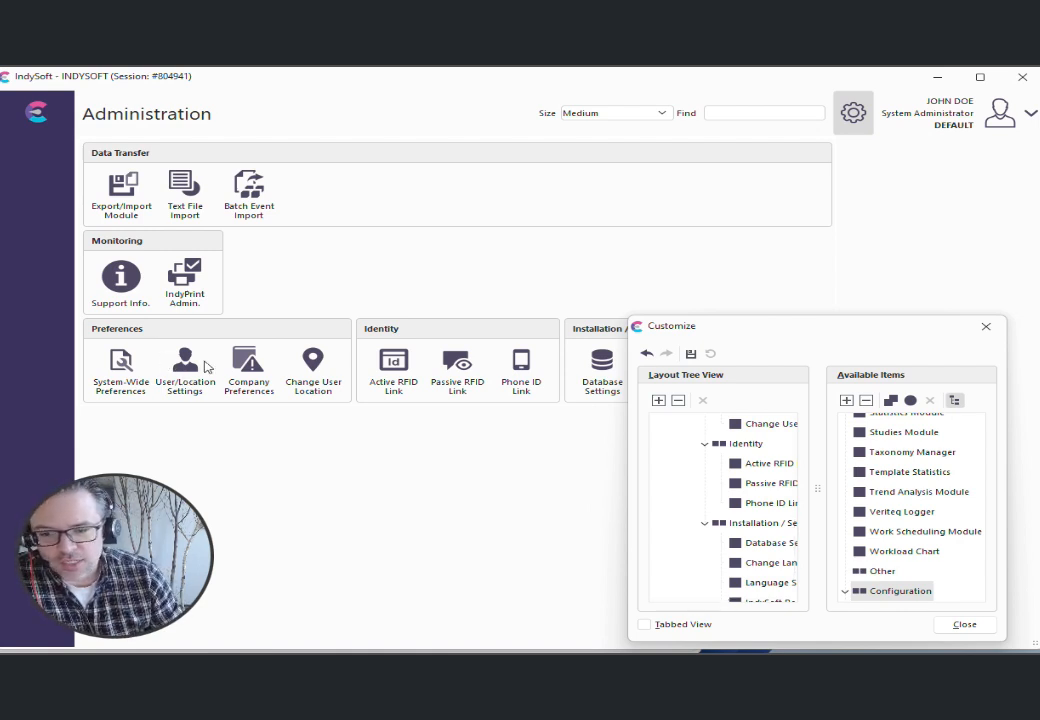
- Move User/Location Settings and Change User Location from the Preferences group into the Monitoring group
{"action": "left_click", "coordinate": [1031, 115]}
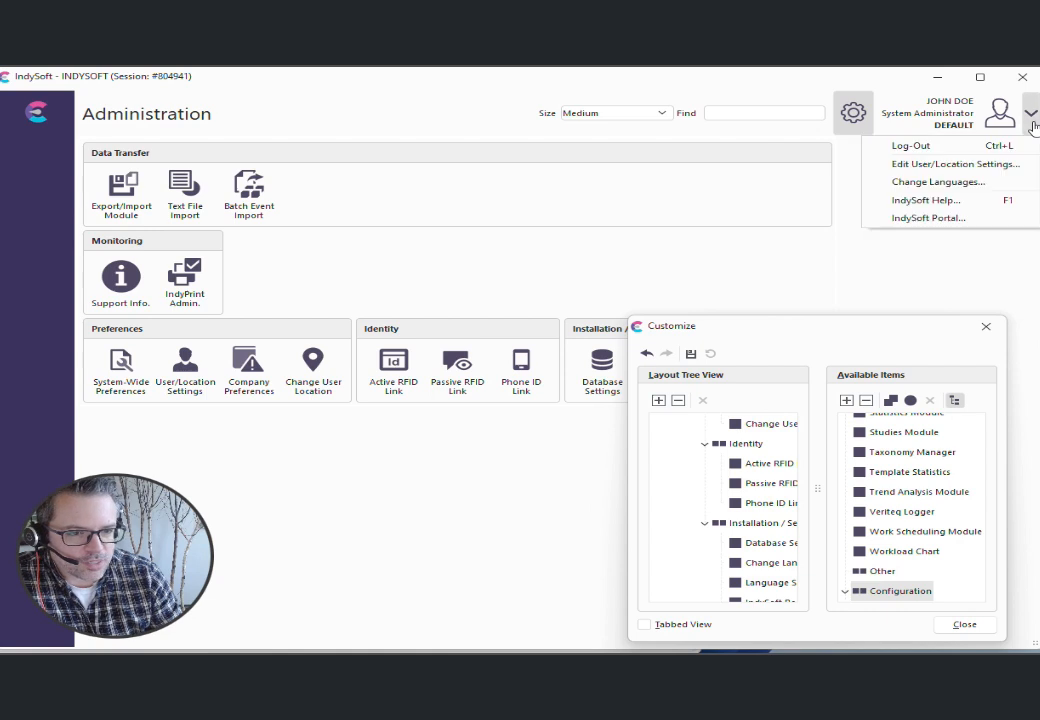
{"action": "left_click_drag", "start_coordinate": [186, 362], "coordinate": [222, 272]}
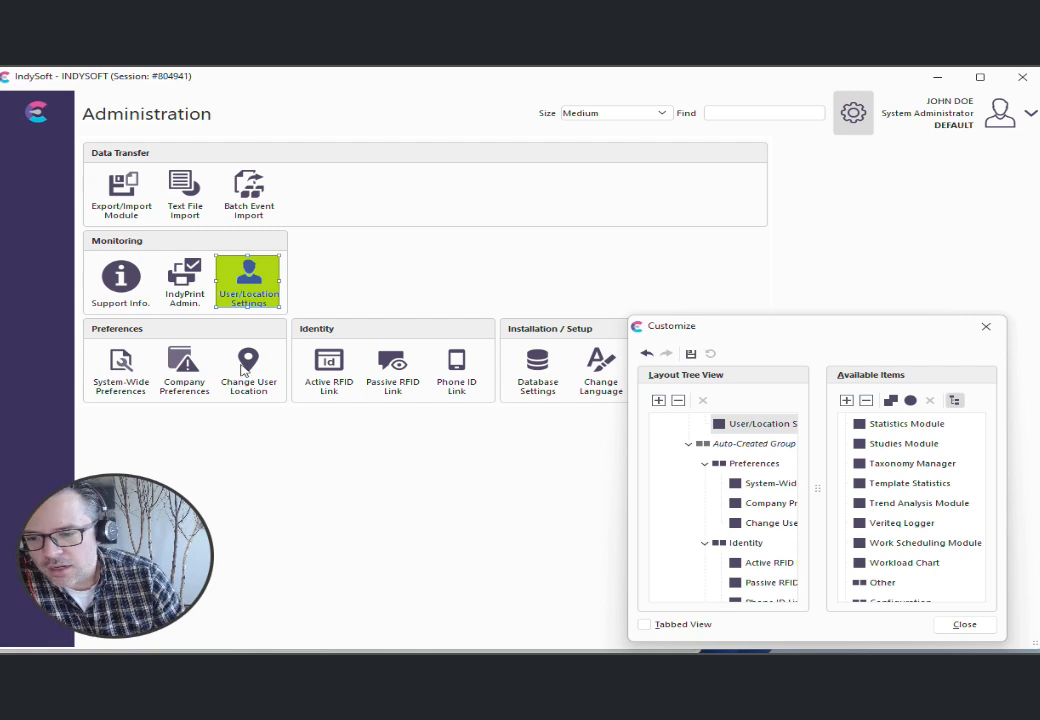
{"action": "left_click", "coordinate": [954, 125]}
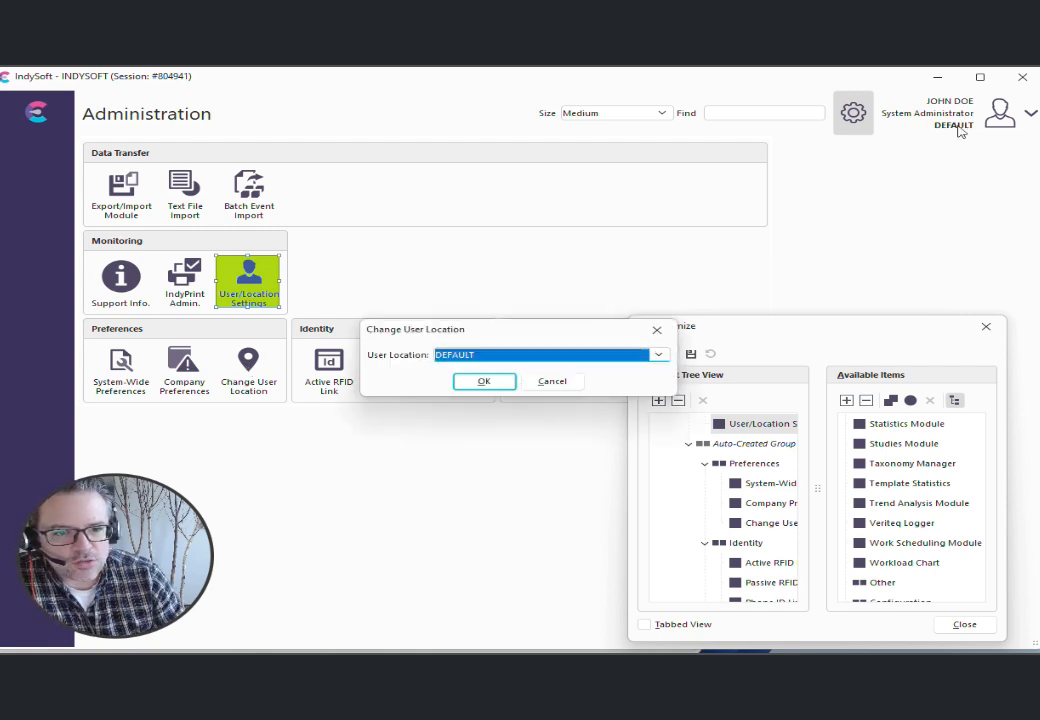
{"action": "left_click", "coordinate": [657, 329]}
{"action": "left_click_drag", "start_coordinate": [248, 368], "coordinate": [286, 296]}
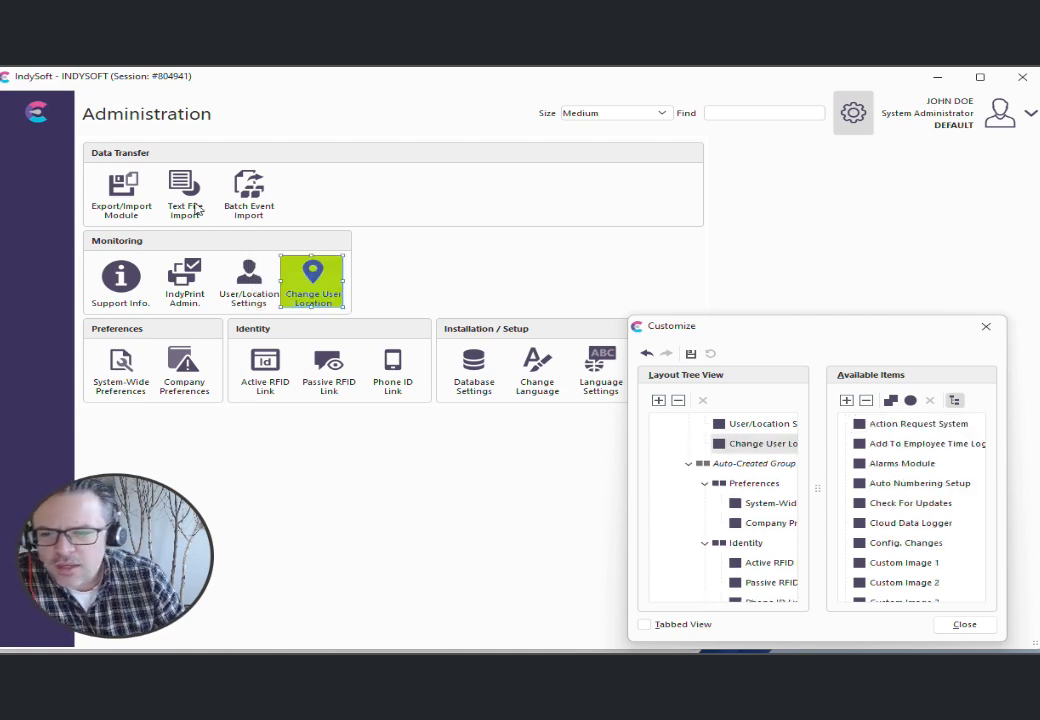
- Remove the Data Transfer, Installation / Setup, Identity and Preferences groups from the Administration menu to the available items
{"action": "left_click_drag", "start_coordinate": [274, 158], "coordinate": [860, 470]}
{"action": "left_click_drag", "start_coordinate": [520, 236], "coordinate": [908, 478]}
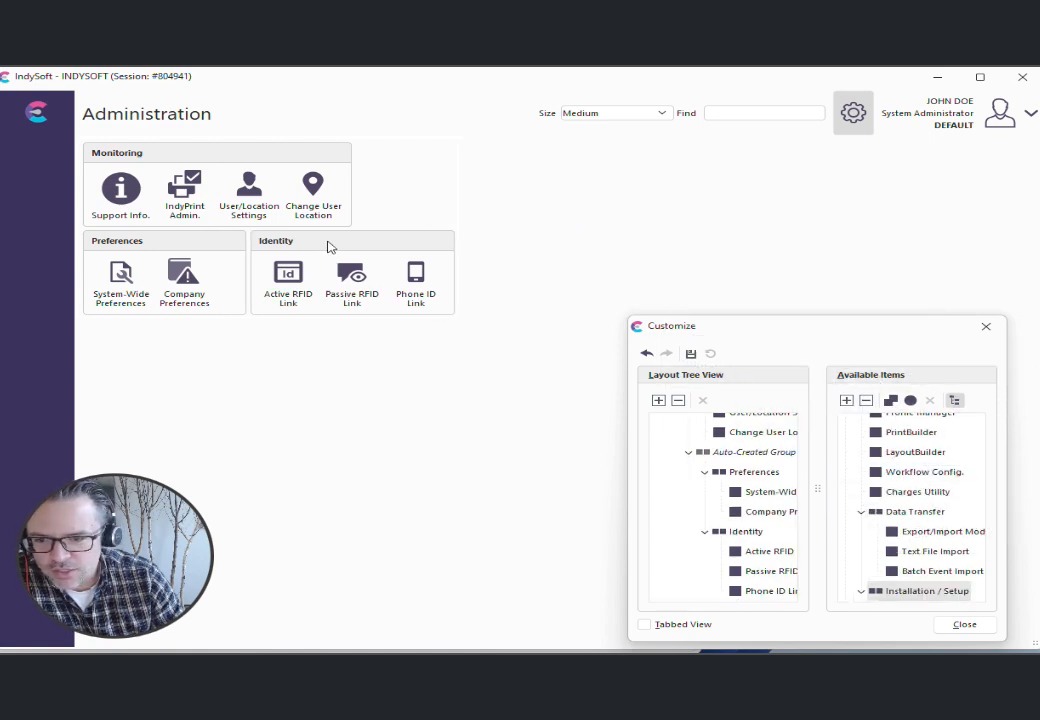
{"action": "left_click_drag", "start_coordinate": [330, 248], "coordinate": [896, 489]}
{"action": "left_click_drag", "start_coordinate": [216, 246], "coordinate": [955, 490]}
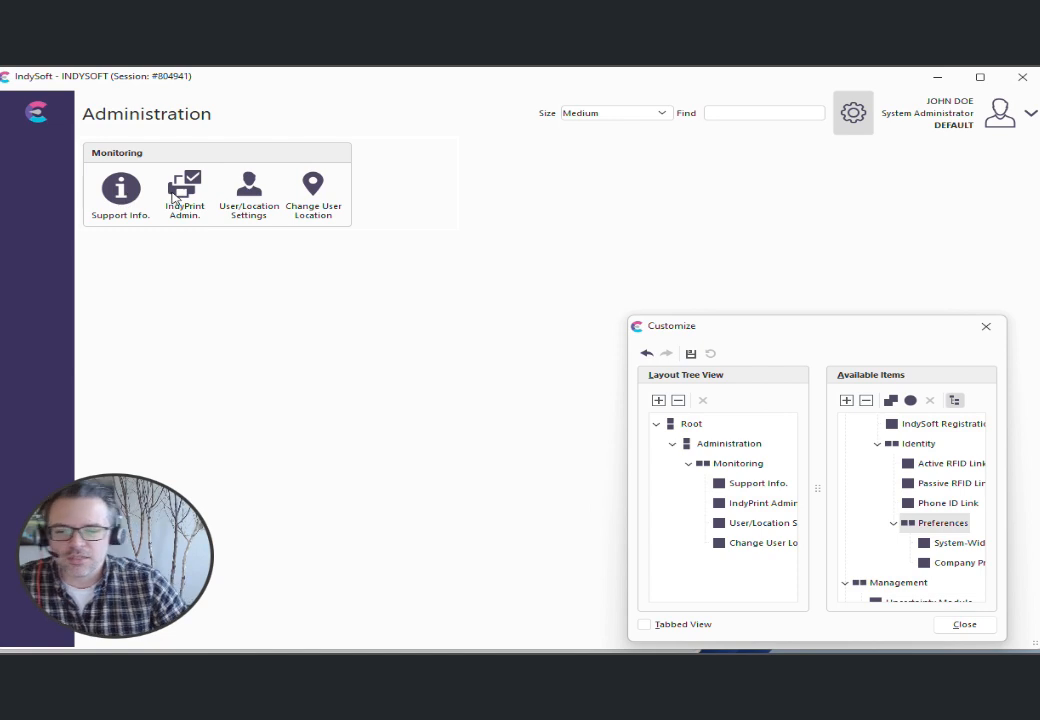
- Rename the Monitoring group as Quick Access
{"action": "left_click", "coordinate": [137, 163]}
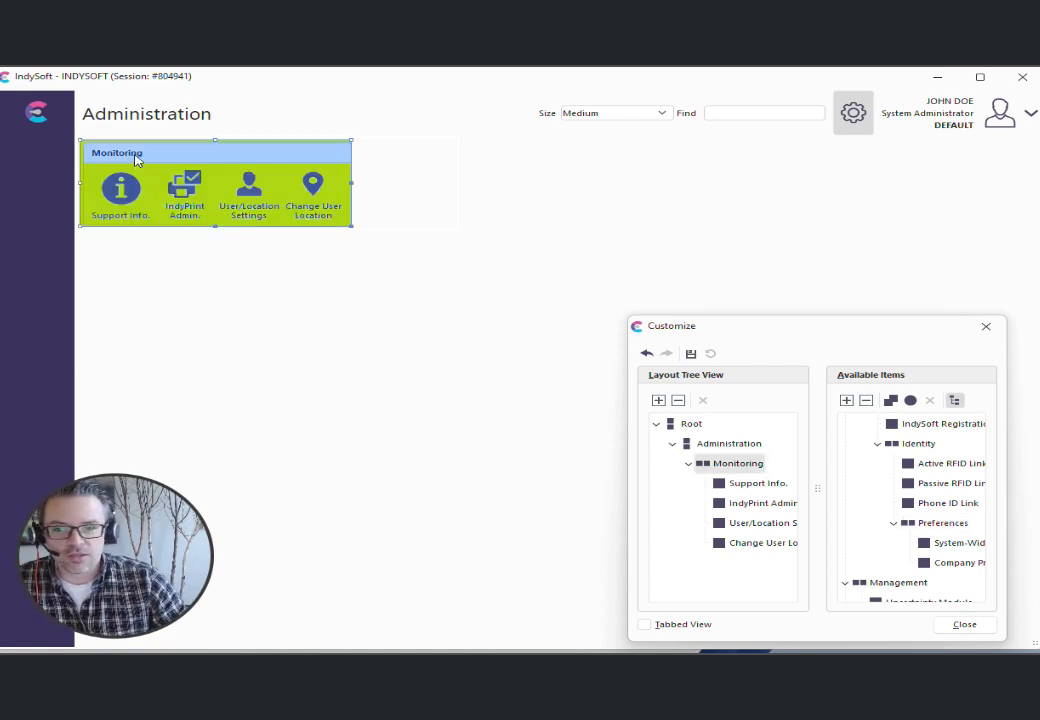
{"action": "right_click", "coordinate": [748, 463]}
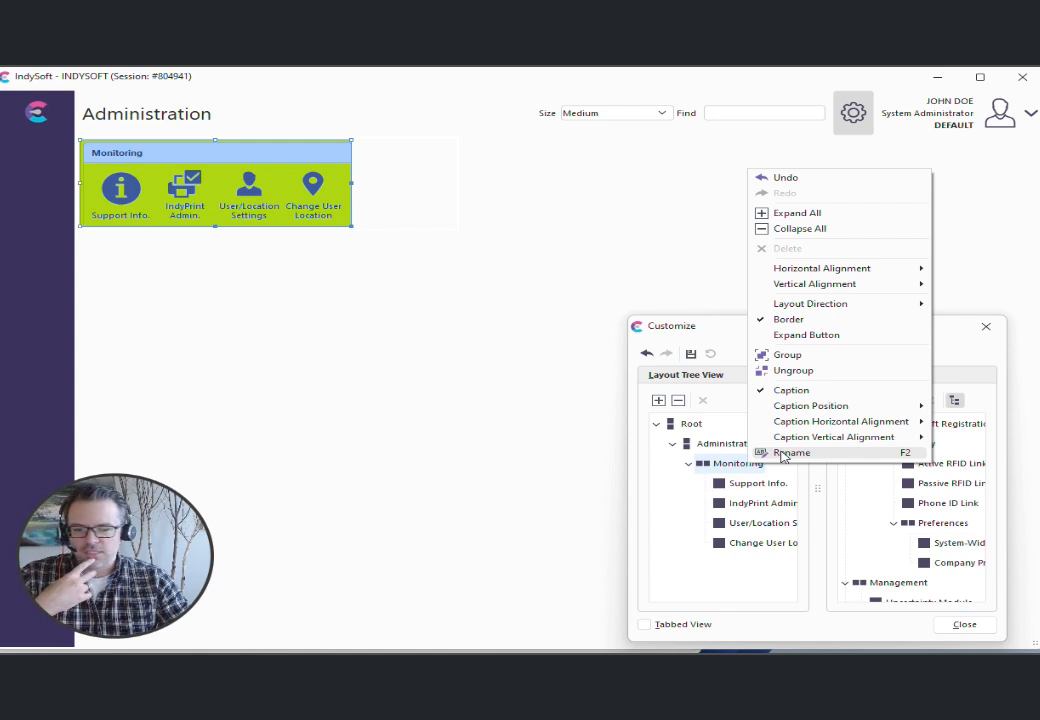
{"action": "left_click", "coordinate": [784, 455]}
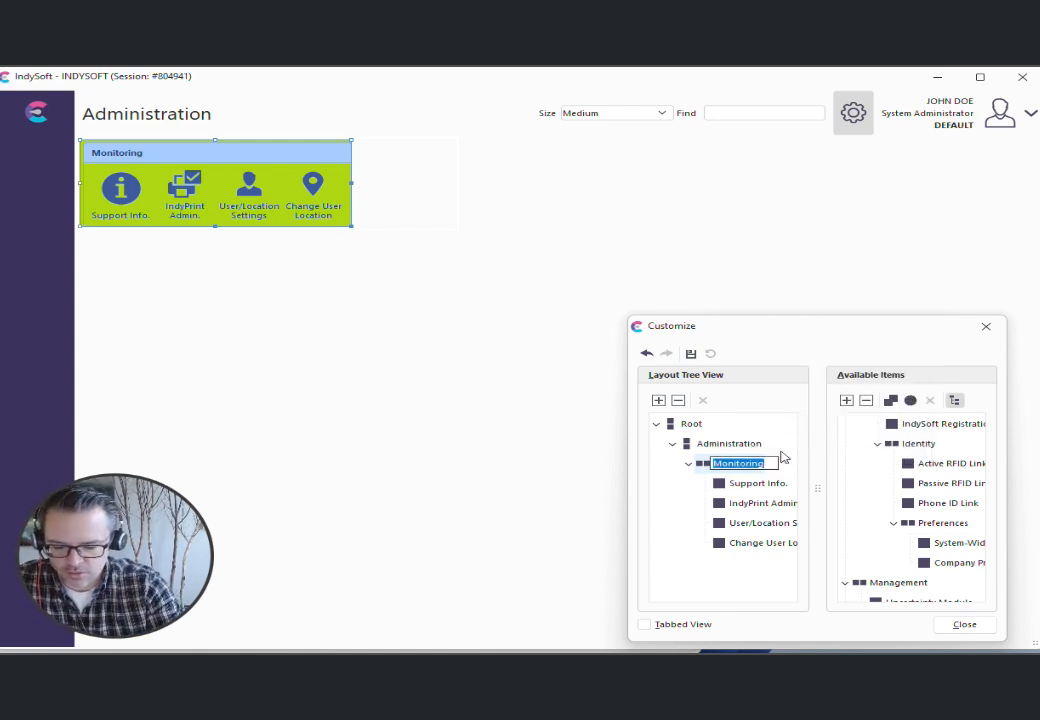
{"action": "type", "text": "Quic"}
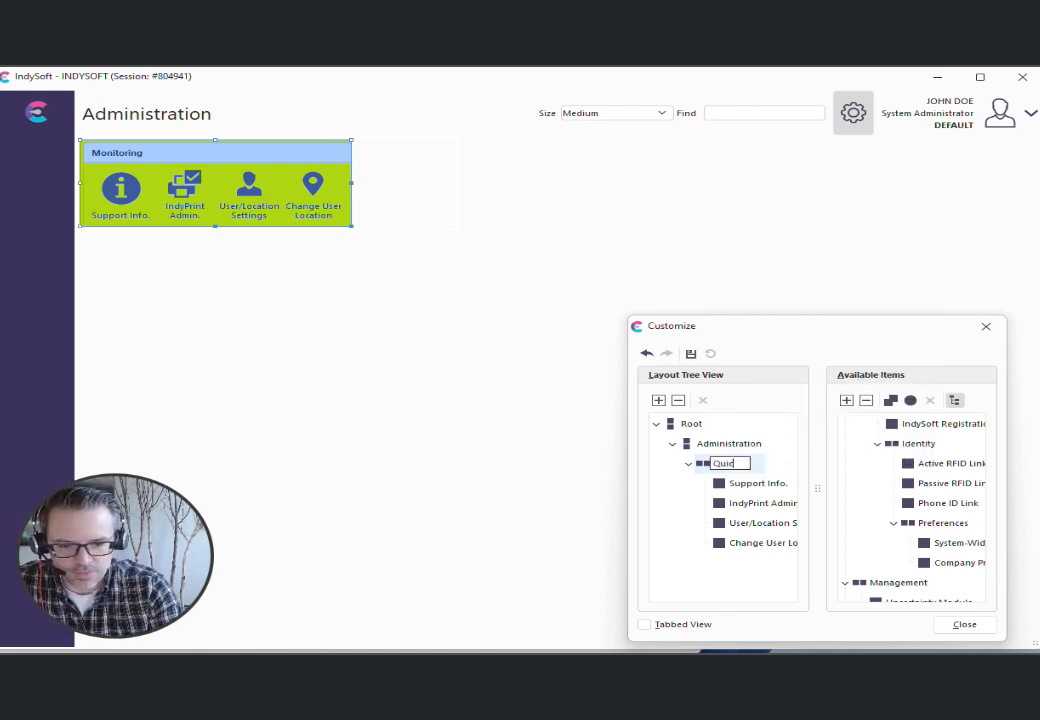
{"action": "type", "text": "k Access"}
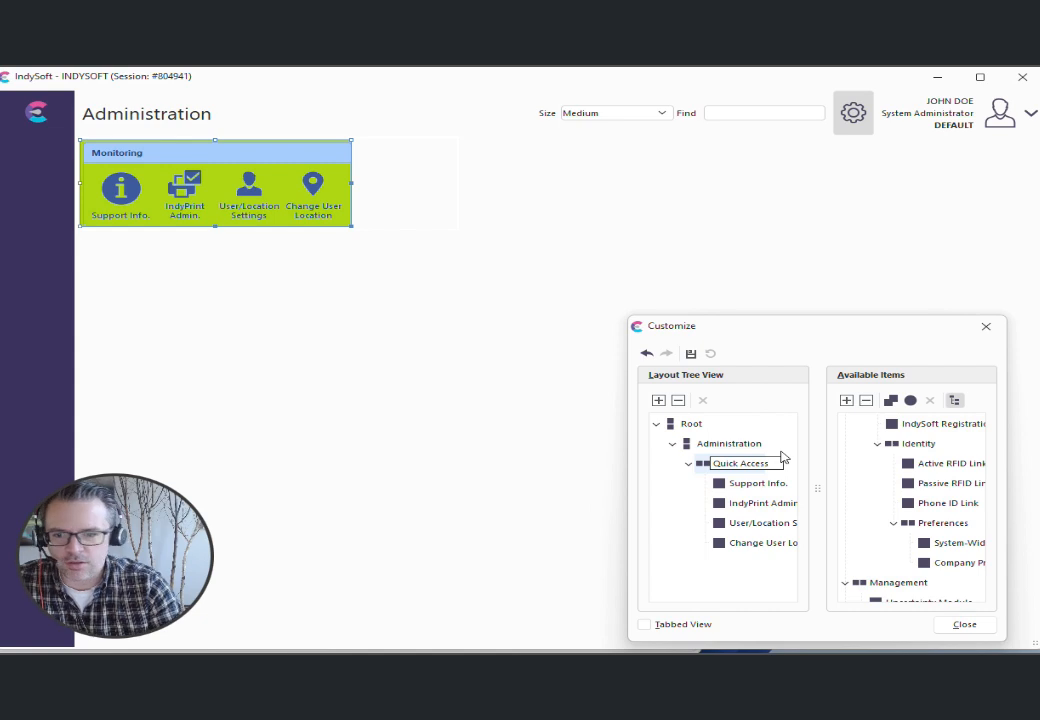
{"action": "left_click", "coordinate": [745, 577]}
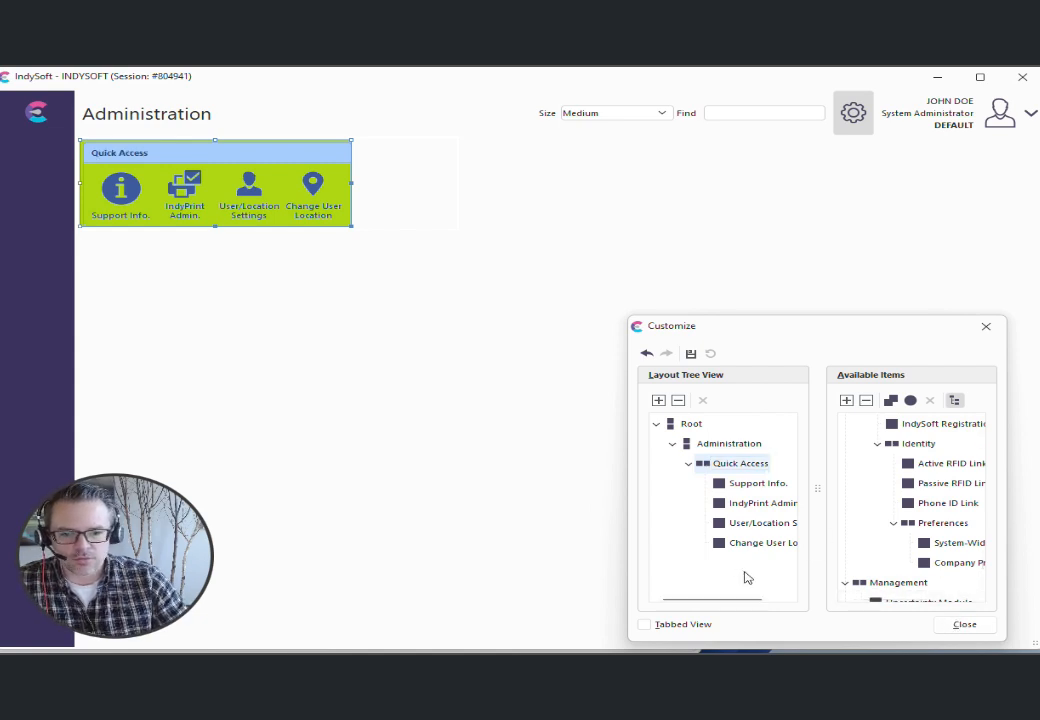
- Finish customizing and save Tech Layout with the check-in note "Finished modifying admin panel for technicians"
{"action": "left_click", "coordinate": [960, 623]}
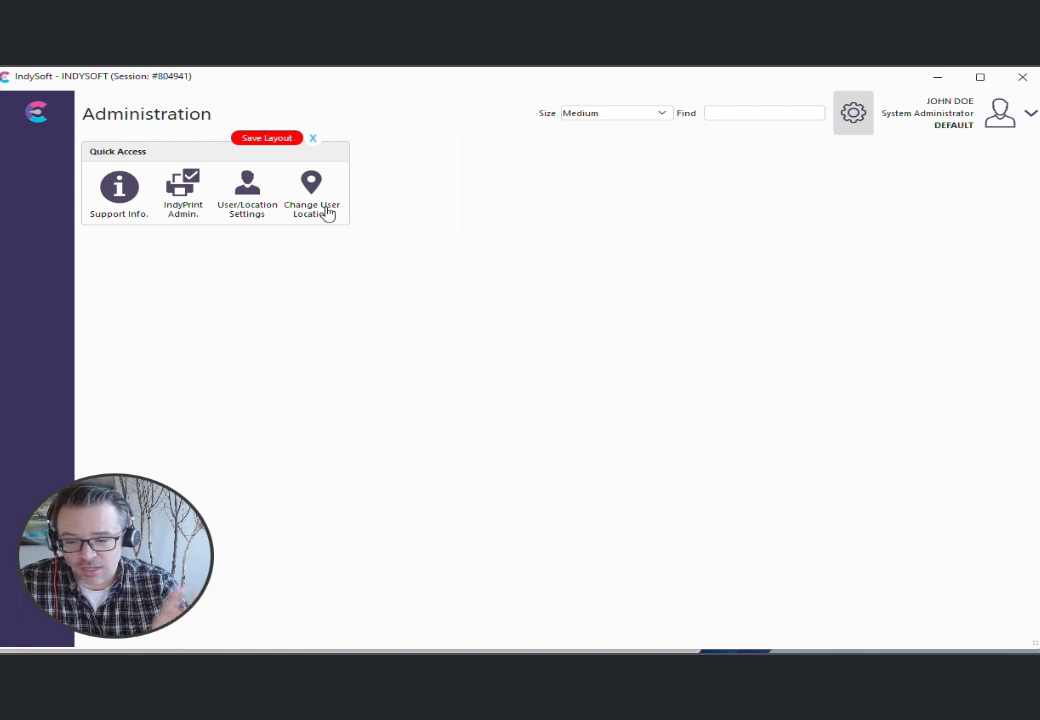
{"action": "left_click", "coordinate": [260, 138]}
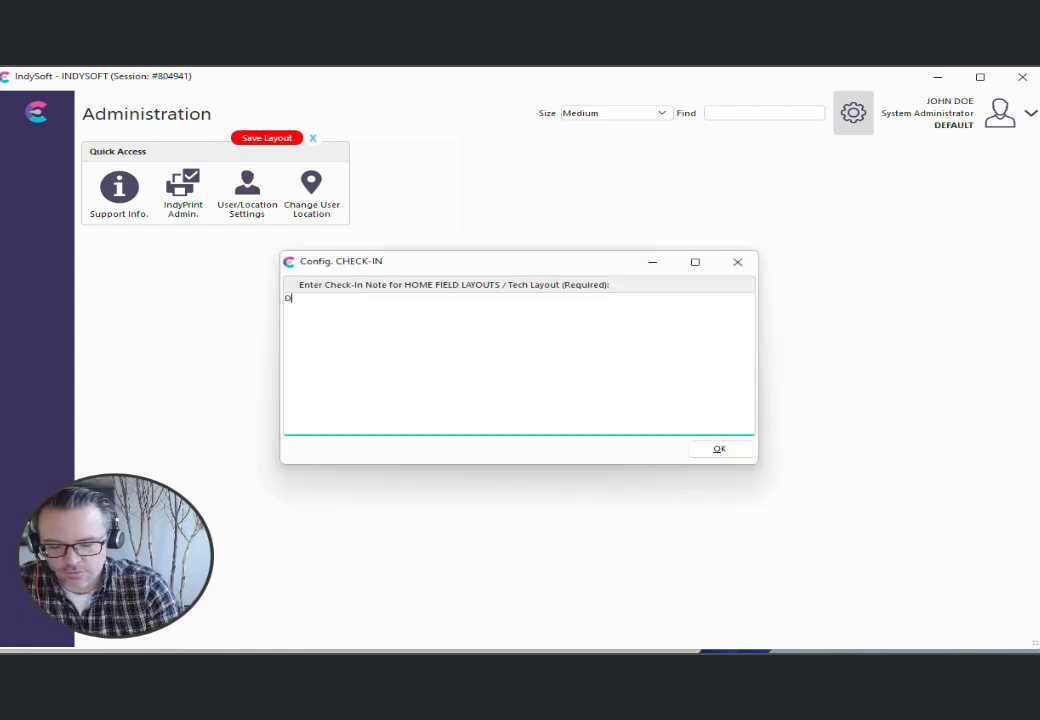
{"action": "type", "text": "Finished mof"}
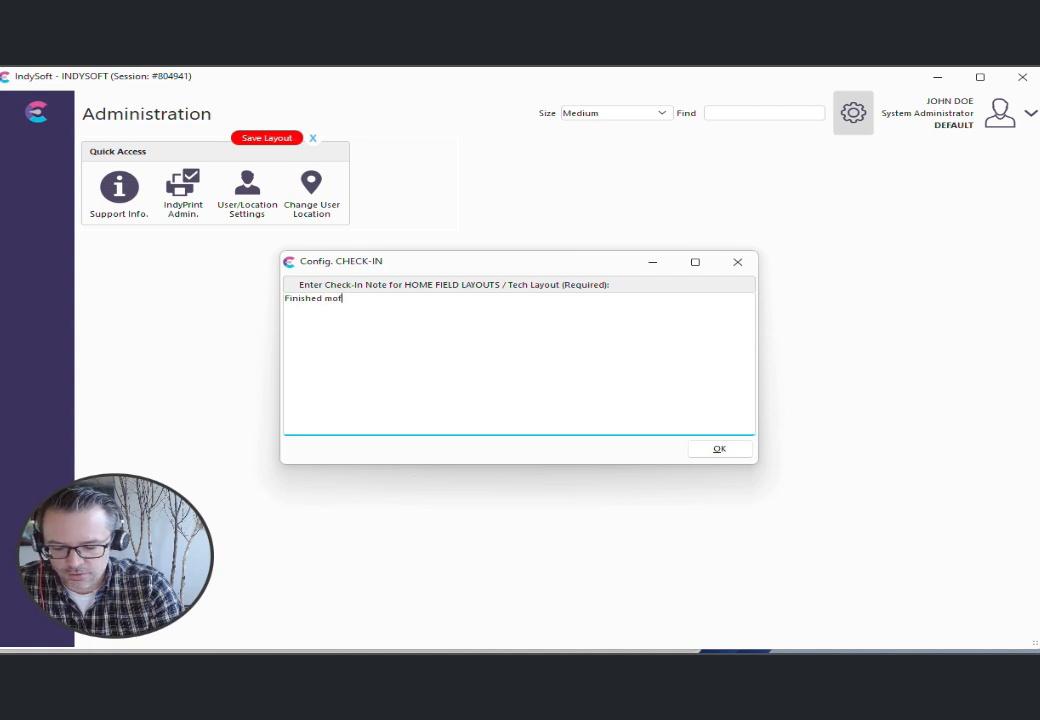
{"action": "type", "text": "idying the"}
{"action": "key", "text": "BackSpace"}
{"action": "key", "text": "BackSpace"}
{"action": "key", "text": "BackSpace"}
{"action": "key", "text": "BackSpace"}
{"action": "key", "text": "BackSpace"}
{"action": "key", "text": "BackSpace"}
{"action": "key", "text": "BackSpace"}
{"action": "key", "text": "BackSpace"}
{"action": "key", "text": "BackSpace"}
{"action": "key", "text": "BackSpace"}
{"action": "key", "text": "BackSpace"}
{"action": "key", "text": "BackSpace"}
{"action": "key", "text": "BackSpace"}
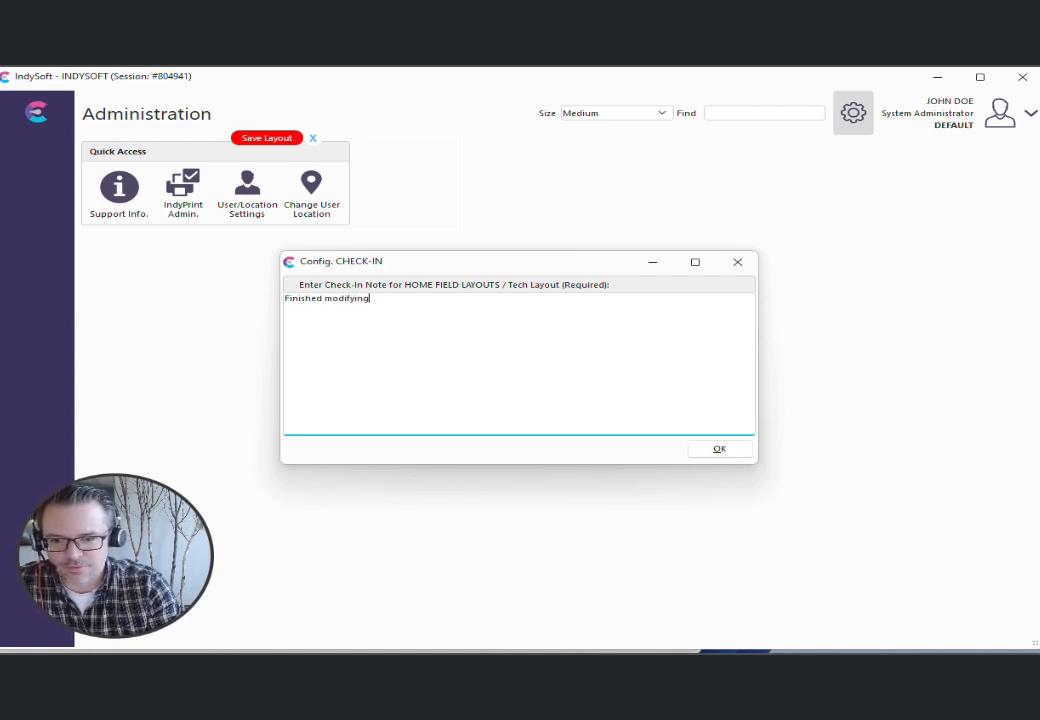
{"action": "type", "text": "min panel for technicians"}
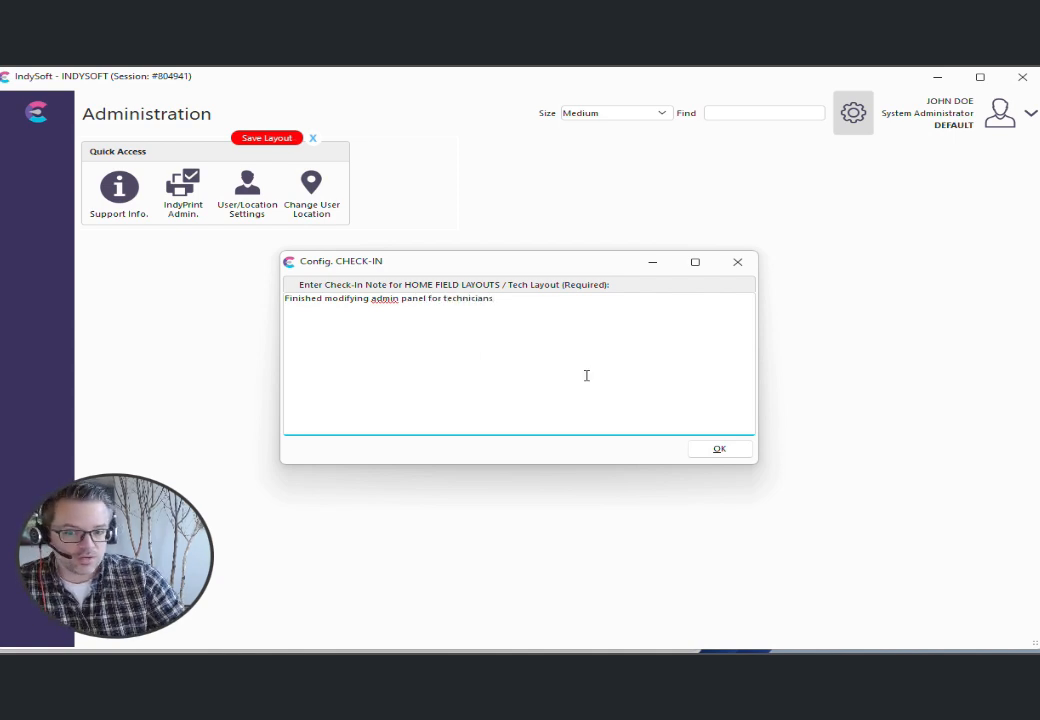
{"action": "left_click", "coordinate": [717, 449]}
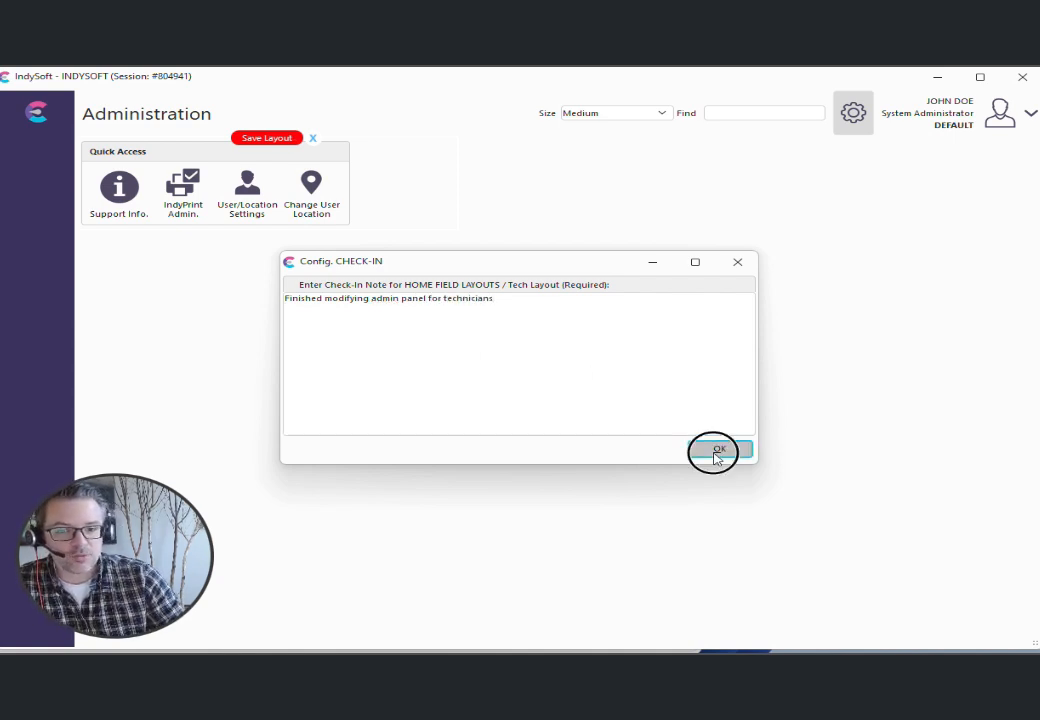
- Return to the home screen and compare the Administration menu of Tech Layout with that of the Default Options layout
{"action": "left_click", "coordinate": [853, 115]}
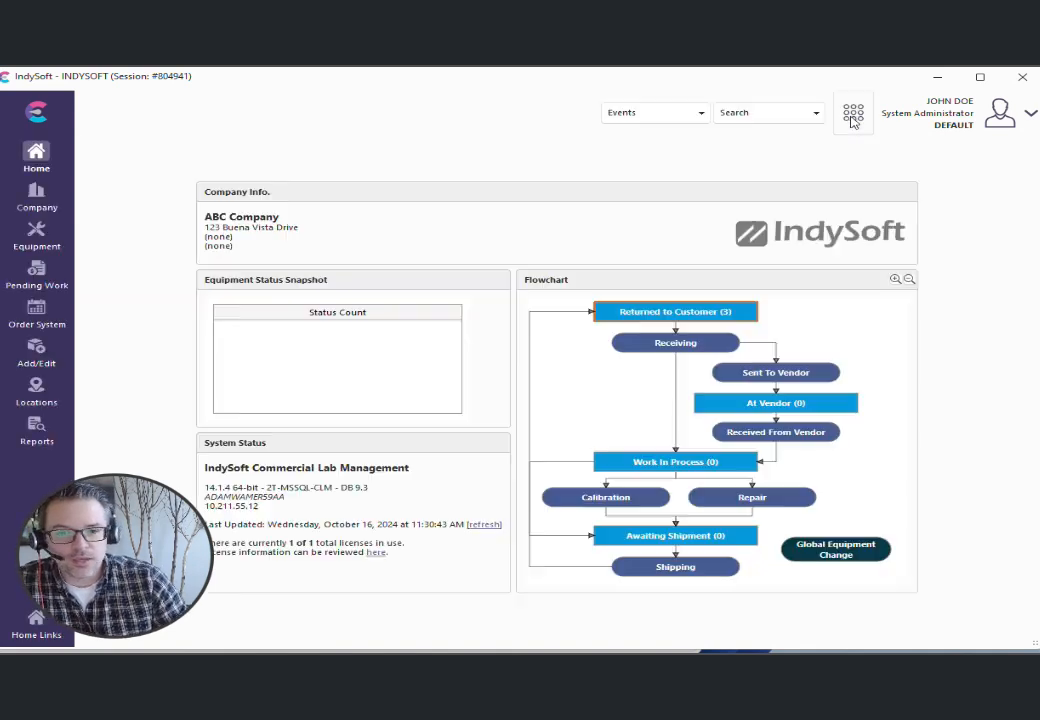
{"action": "left_click", "coordinate": [853, 113]}
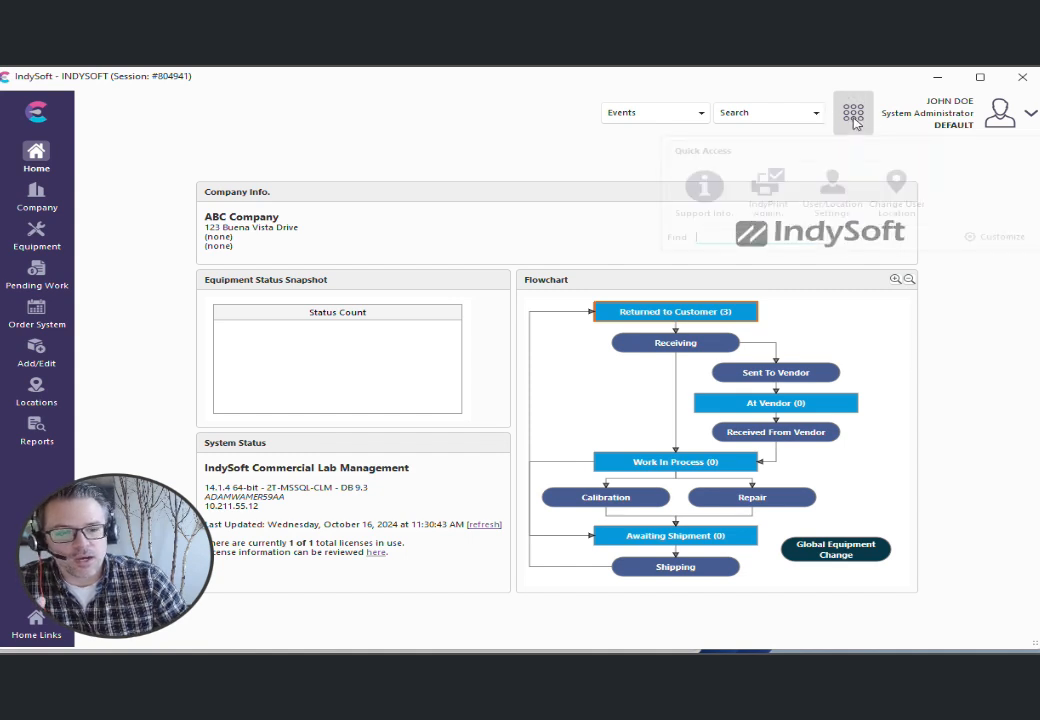
{"action": "right_click", "coordinate": [978, 346]}
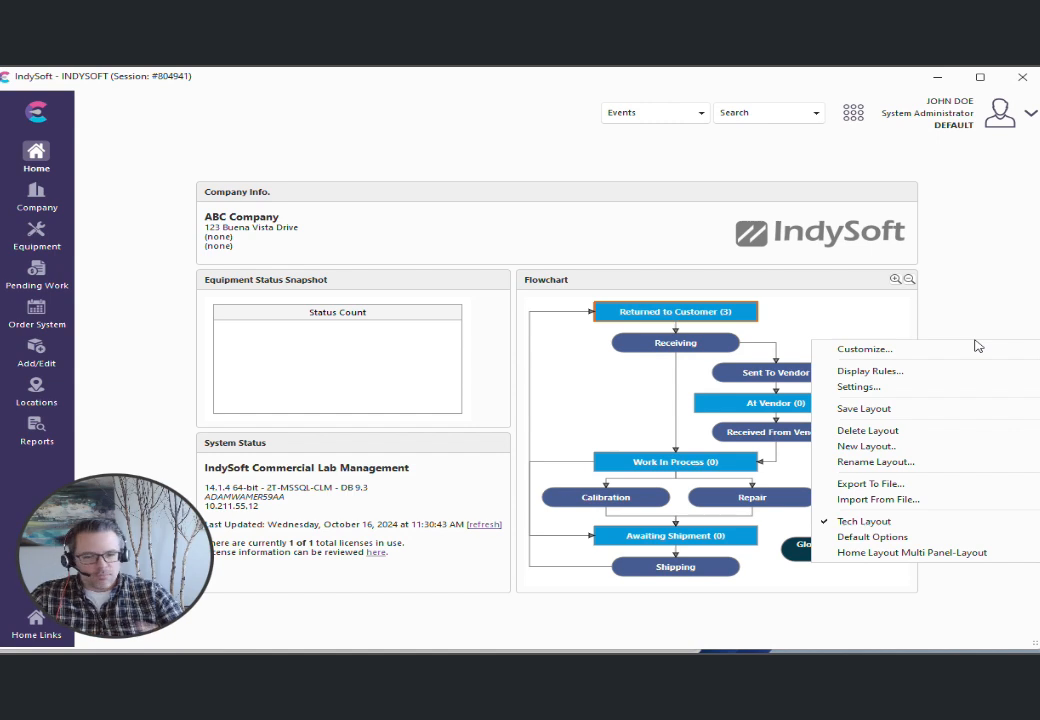
{"action": "left_click", "coordinate": [872, 537]}
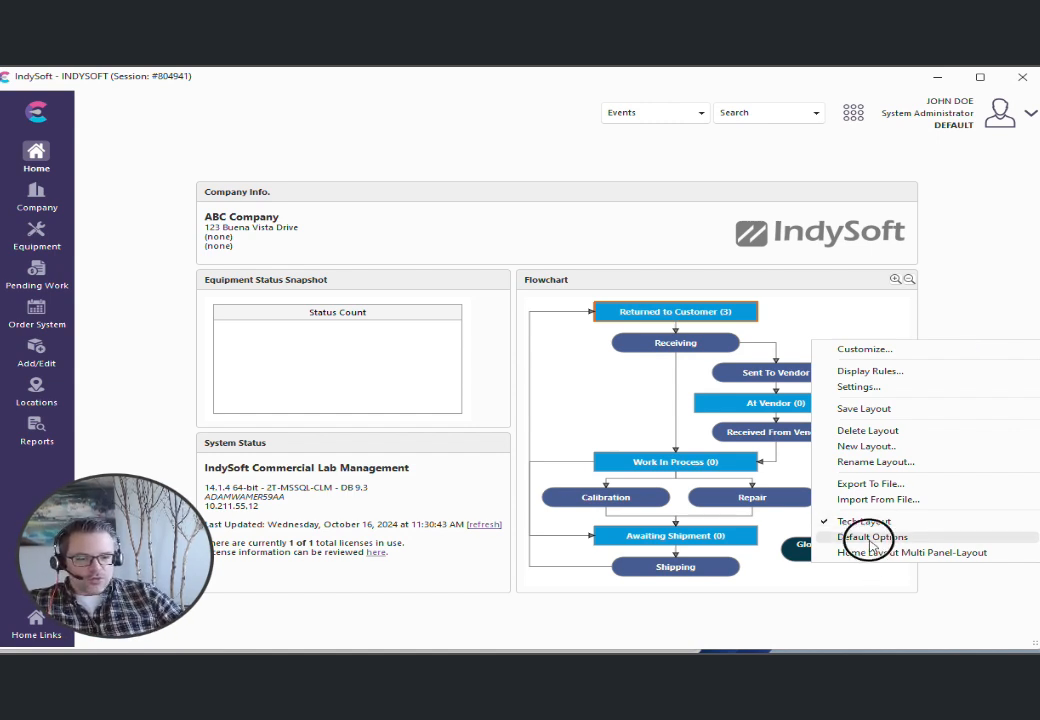
{"action": "left_click", "coordinate": [853, 114]}
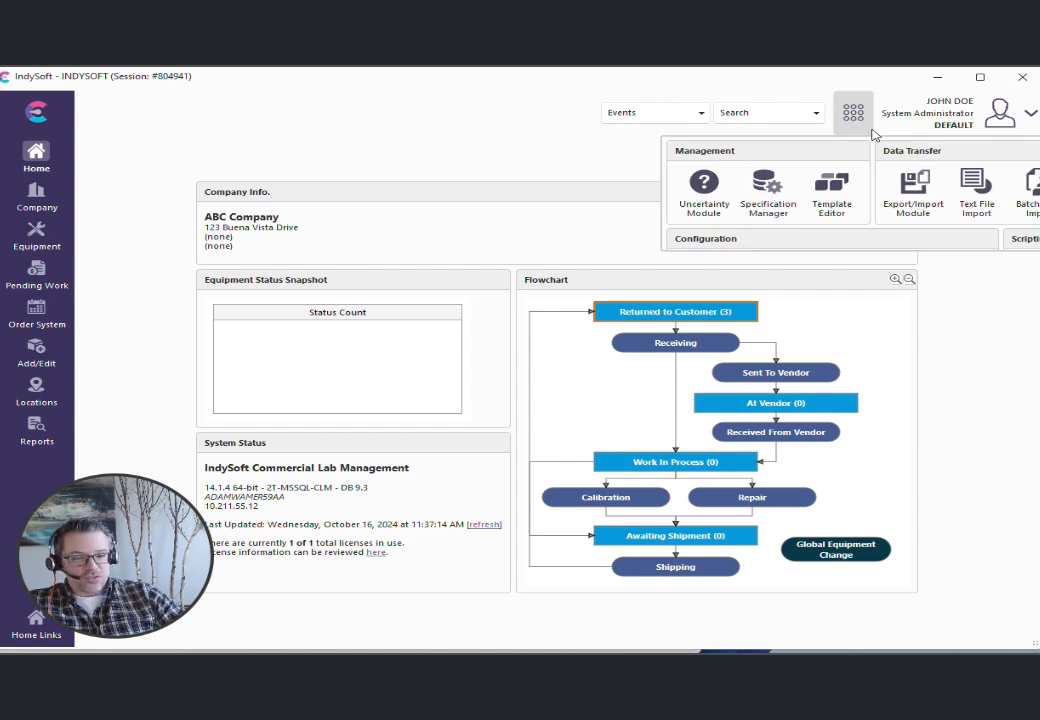
- Switch the home screen to Home Layout Multi Panel-Layout and view its Administration menu
{"action": "right_click", "coordinate": [950, 326]}
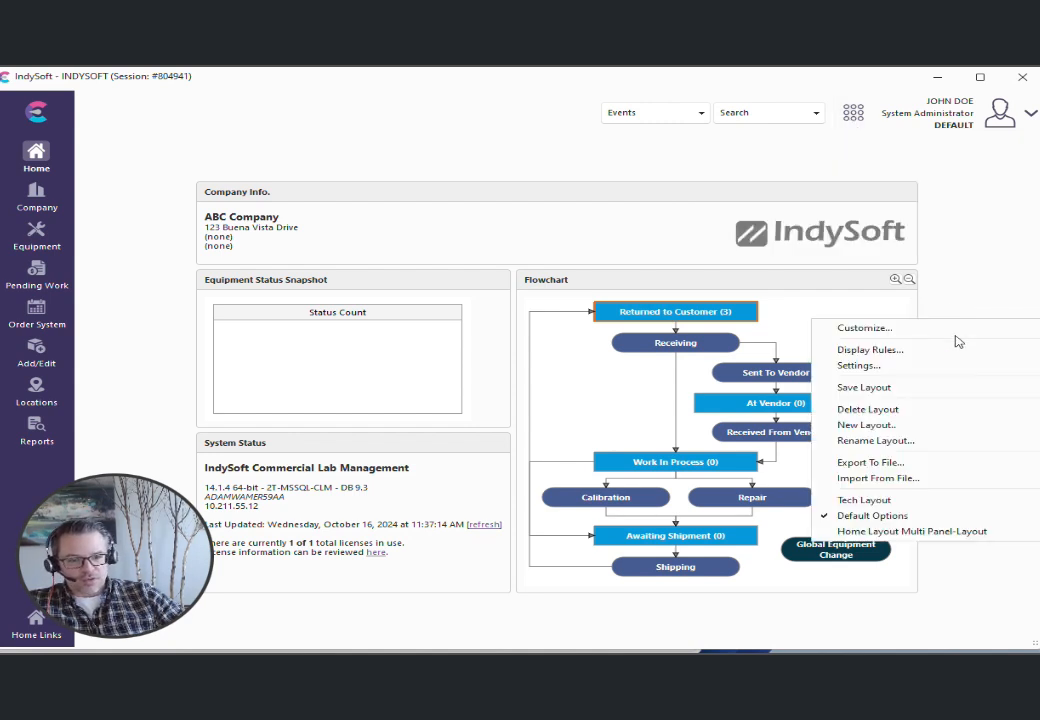
{"action": "left_click", "coordinate": [922, 533]}
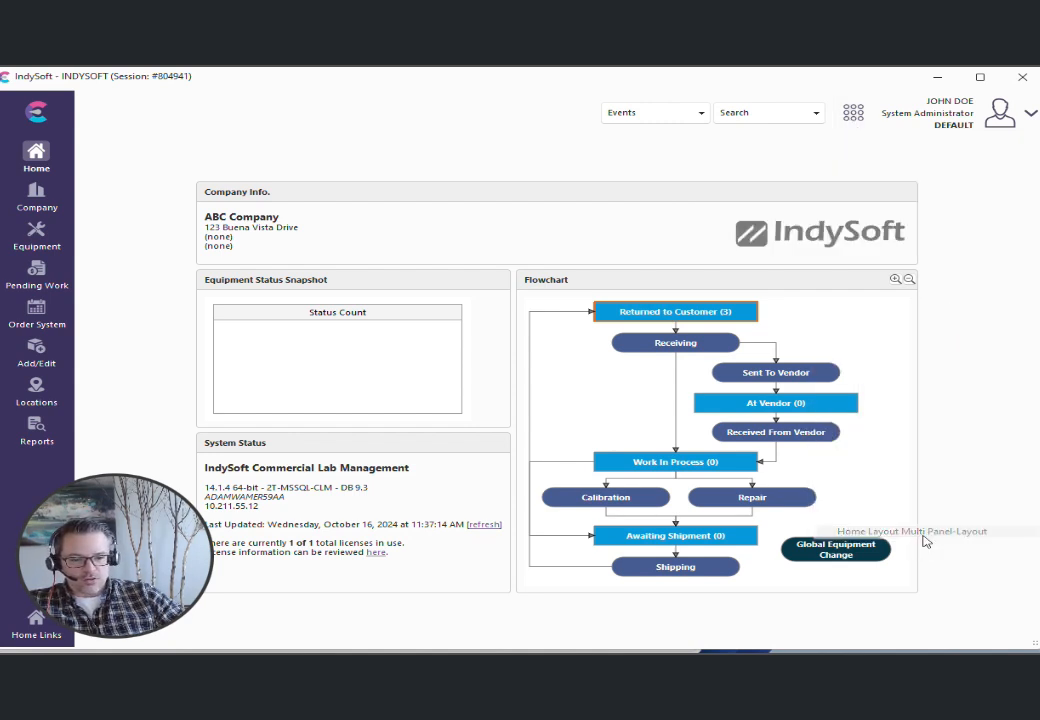
{"action": "left_click", "coordinate": [849, 118]}
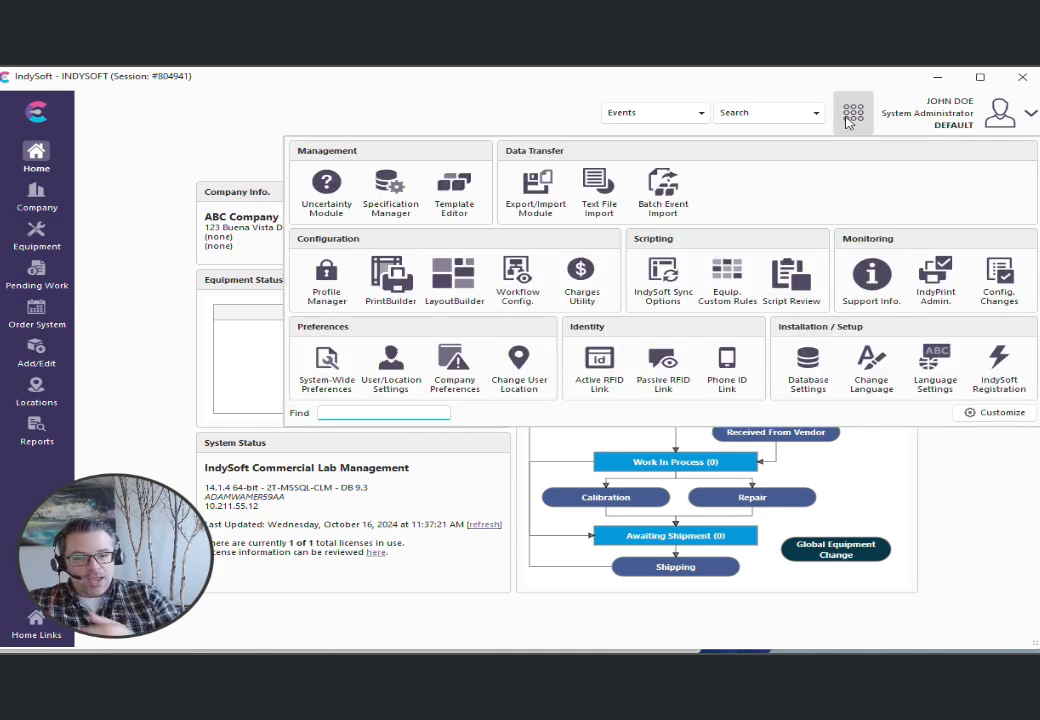